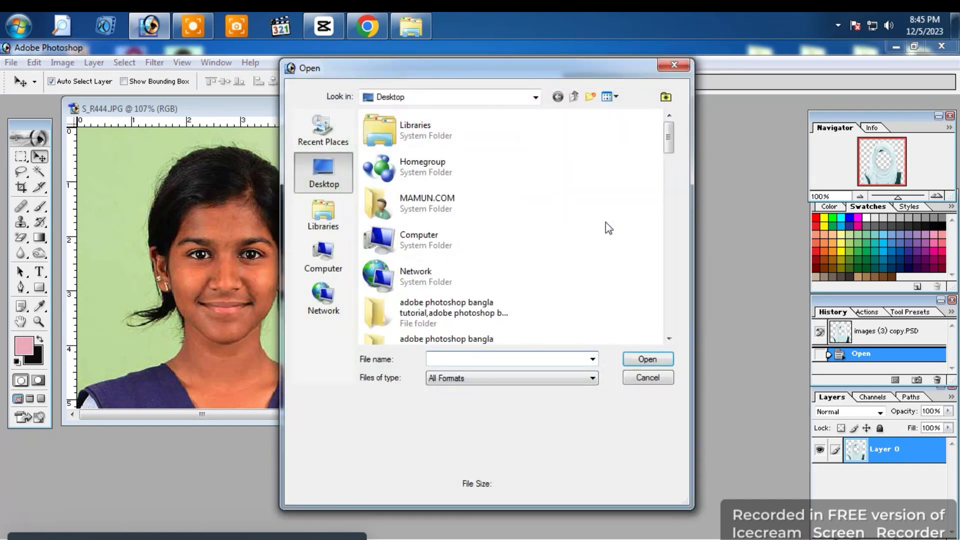
Open the plain blue JPEG from the Desktop and place its window beside the S_R444.JPG portrait
scroll(620, 229, "down", 3)
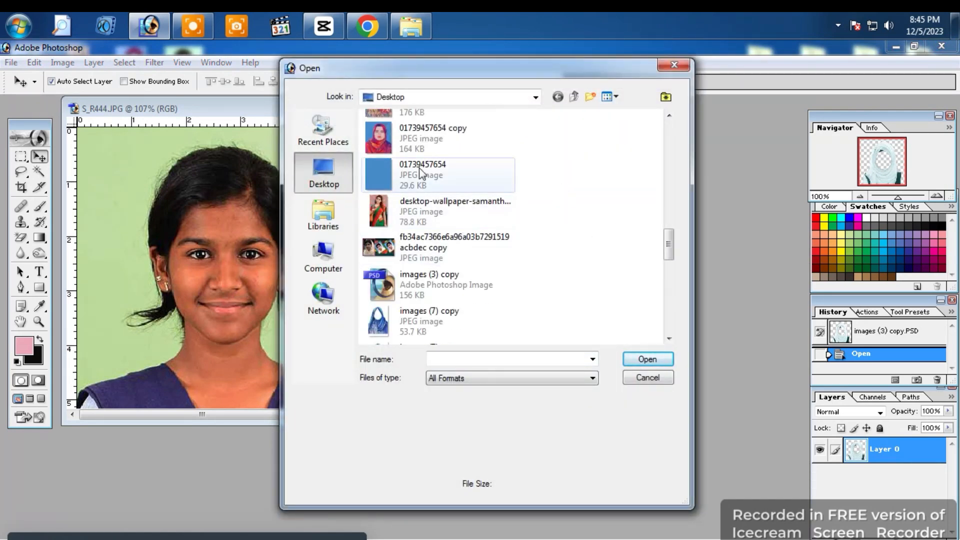
double_click(422, 169)
left_click_drag(308, 121, 467, 145)
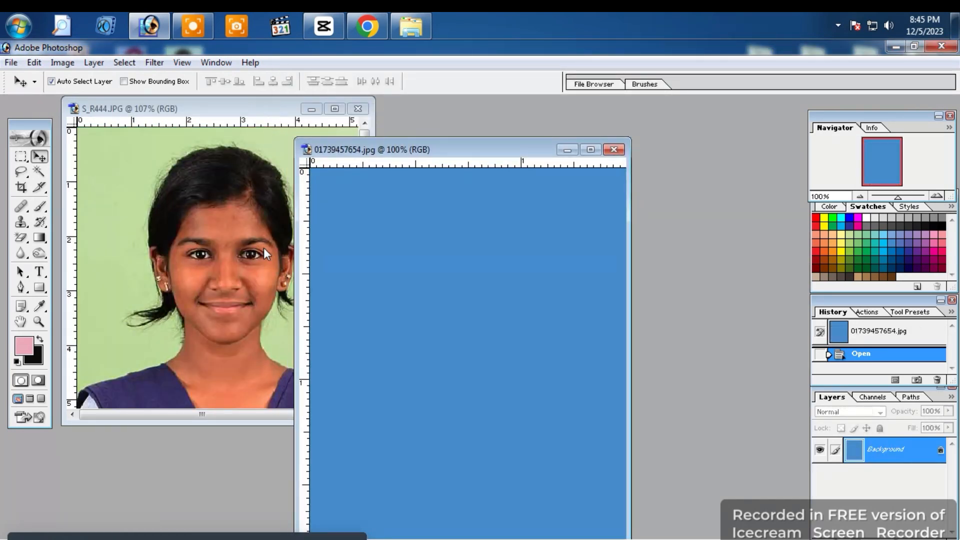
Copy the girl's portrait from S_R444.JPG onto the blue background image as a new layer
left_click(262, 248)
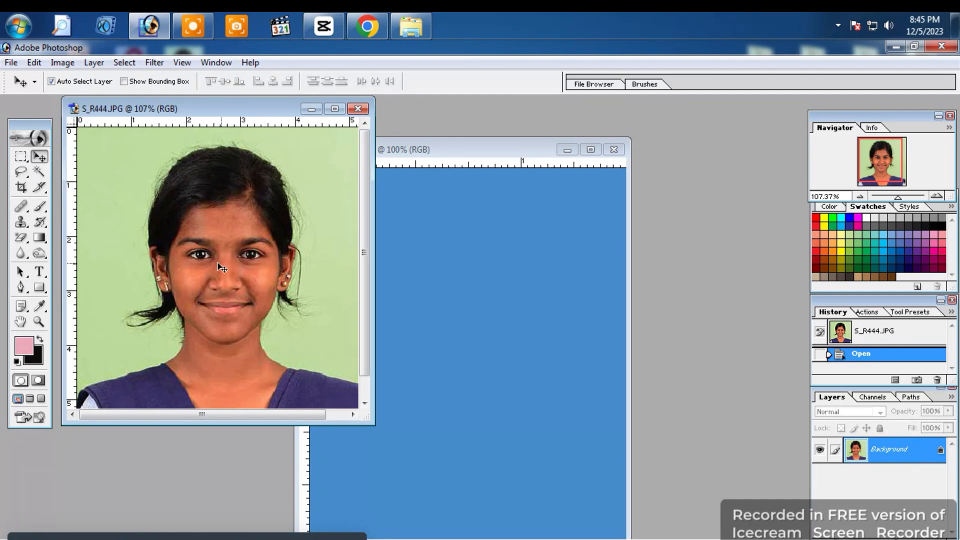
left_click_drag(221, 268, 493, 310)
left_click(591, 150)
Enlarge the portrait layer with Free Transform and move it toward the upper edge of the blue canvas
key("ctrl+t")
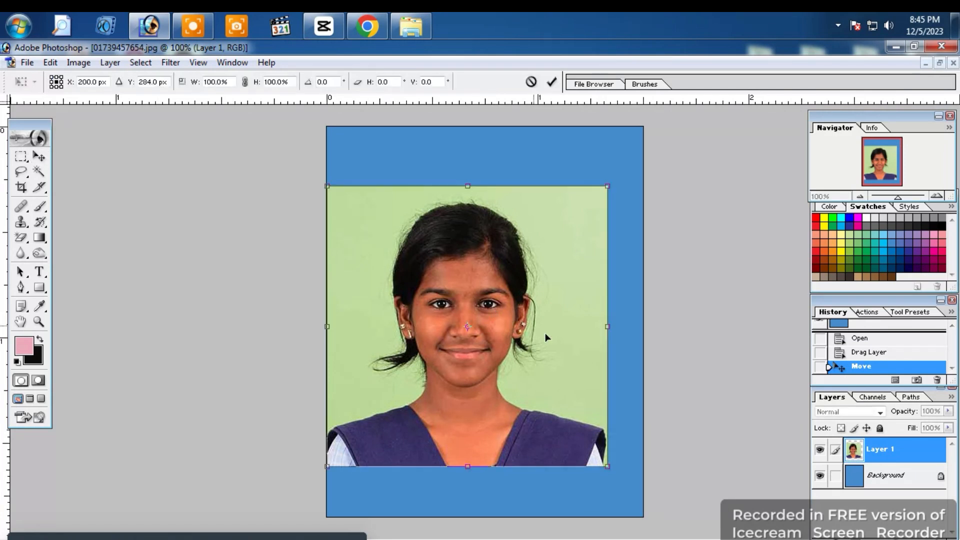
left_click_drag(605, 189, 629, 165)
key("Return")
left_click_drag(497, 316, 508, 297)
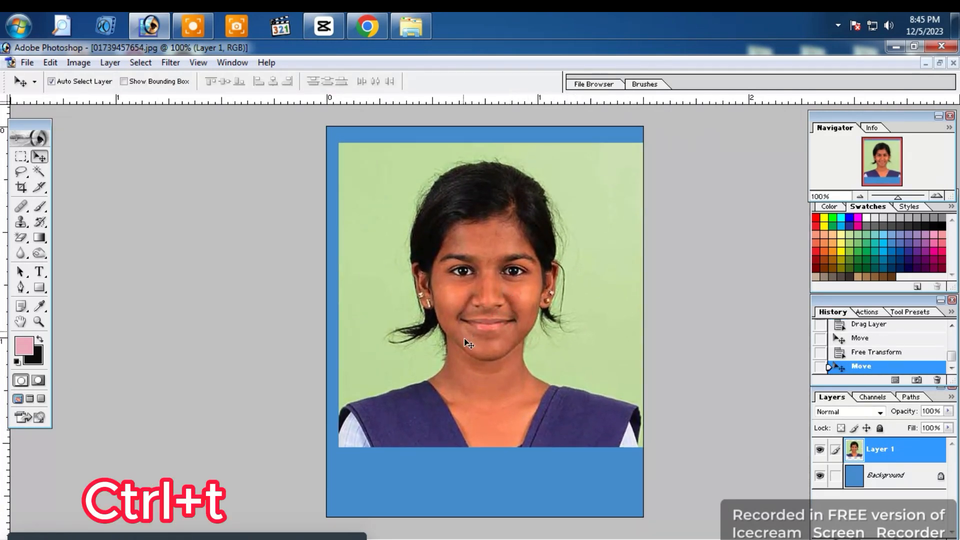
Copy the hijab cutout from images (3) copy.PSD into the portrait document as a new layer over the face
left_click(940, 63)
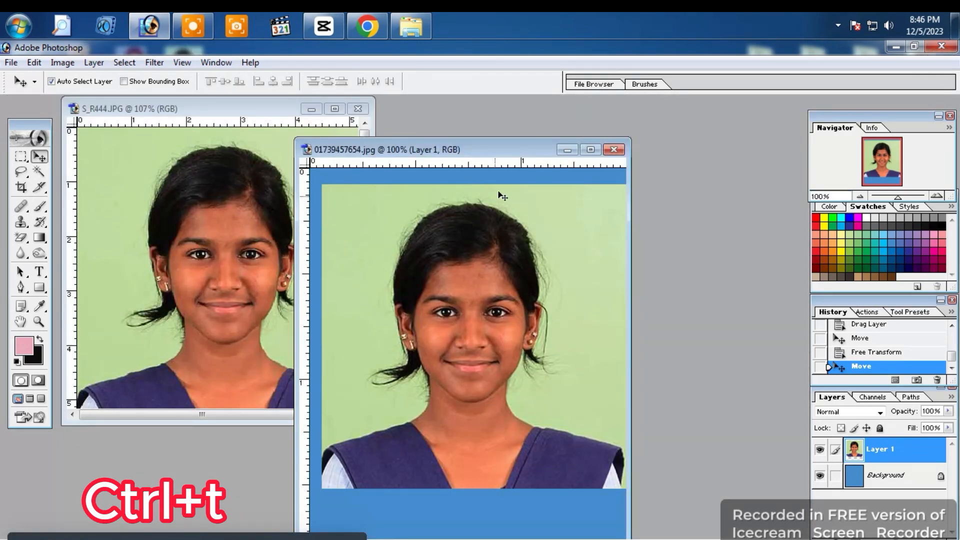
left_click_drag(489, 156, 339, 178)
left_click(532, 299)
right_click(508, 285)
left_click(546, 295)
left_click_drag(531, 299, 338, 353)
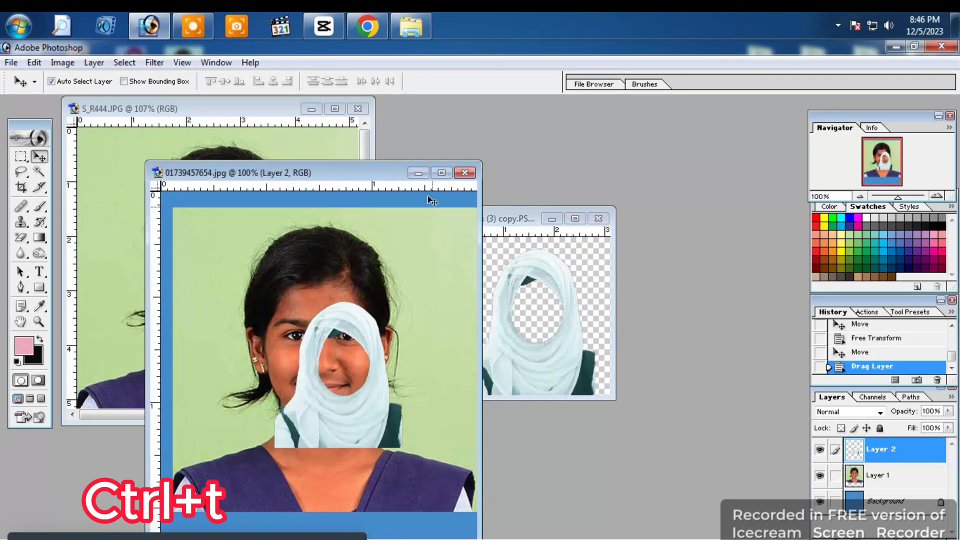
left_click(442, 172)
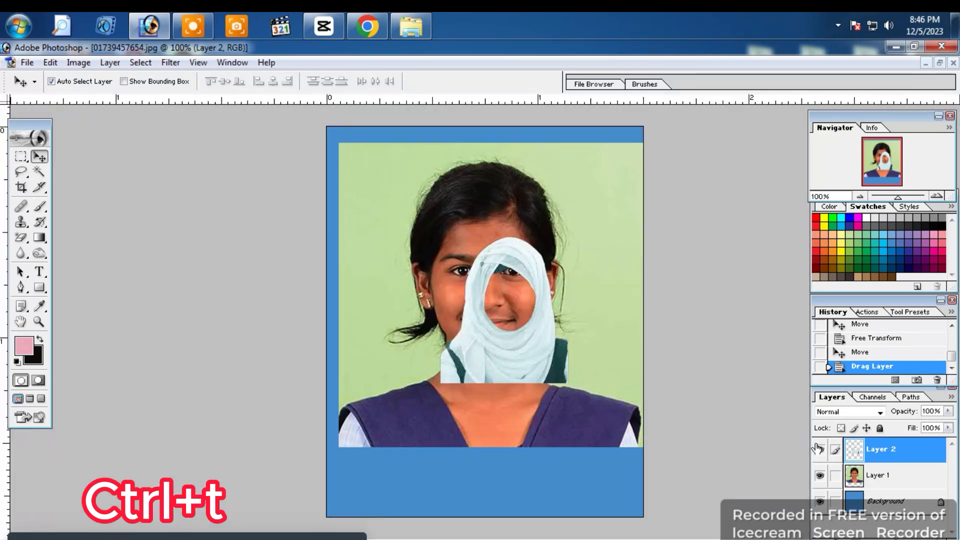
left_click_drag(898, 456, 895, 486)
left_click(516, 372)
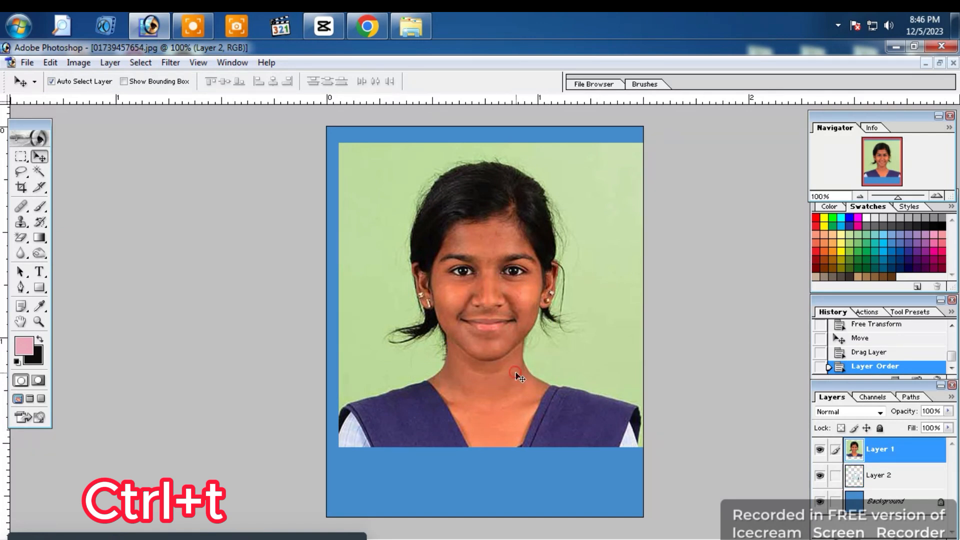
mouse_move(508, 354)
left_mouse_down()
mouse_move(508, 464)
mouse_move(495, 367)
left_mouse_up()
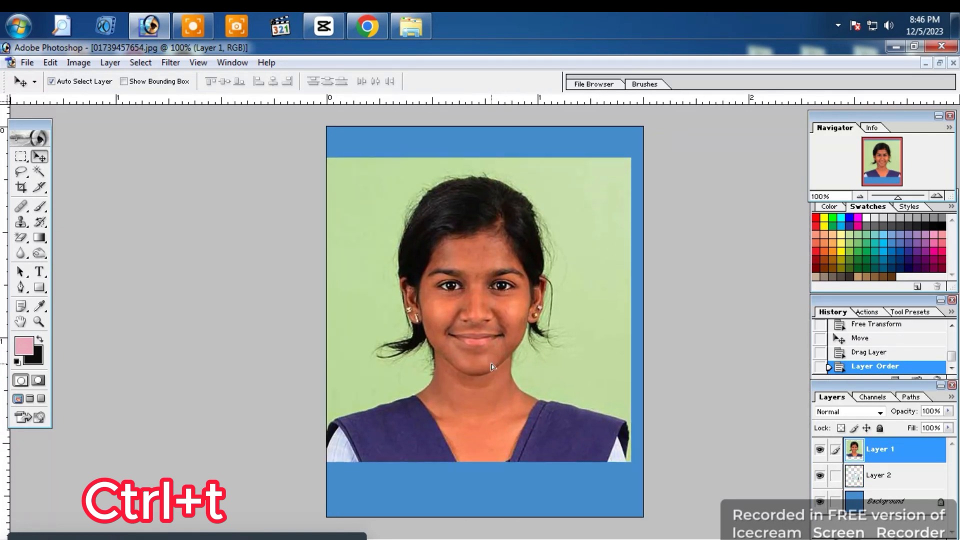
key("ctrl+alt+z")
key("ctrl+alt+z")
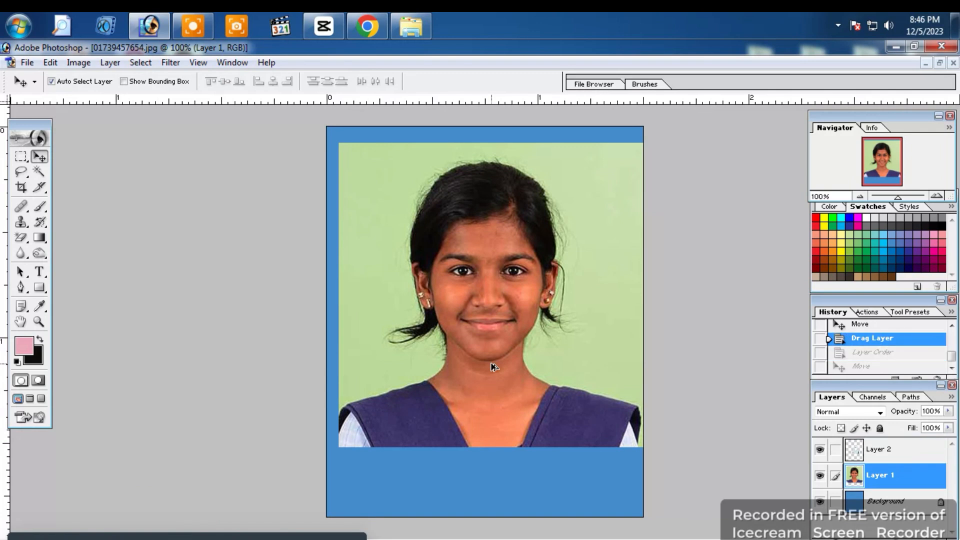
Select the hijab layer and move it down over the girl's mouth and chin
right_click(531, 331)
left_click(563, 342)
left_click_drag(567, 351, 549, 370)
left_click_drag(877, 477, 883, 455)
right_click(503, 353)
left_click(545, 367)
left_click_drag(512, 360, 495, 386)
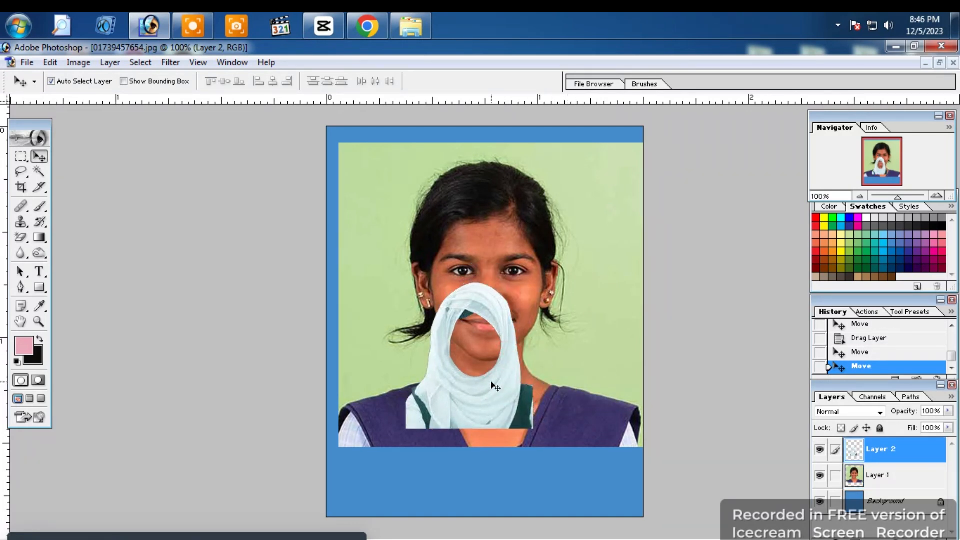
Scale the hijab layer proportionally to about 249% with Free Transform and position it around the girl's face and shoulders
key("ctrl+t")
left_click_drag(539, 283, 631, 145)
left_click_drag(578, 245, 571, 248)
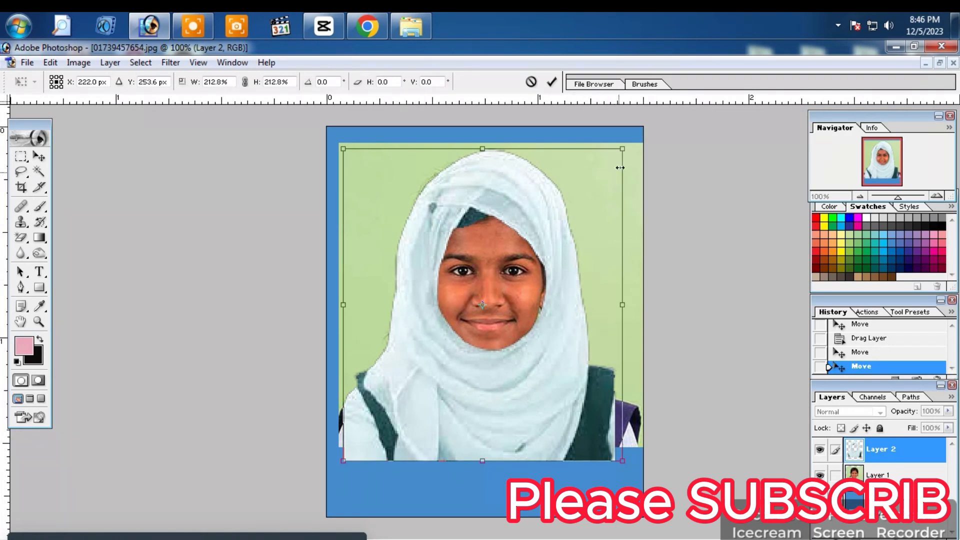
mouse_move(620, 150)
left_mouse_down()
mouse_move(635, 133)
mouse_move(631, 139)
left_mouse_up()
left_click_drag(569, 229, 561, 236)
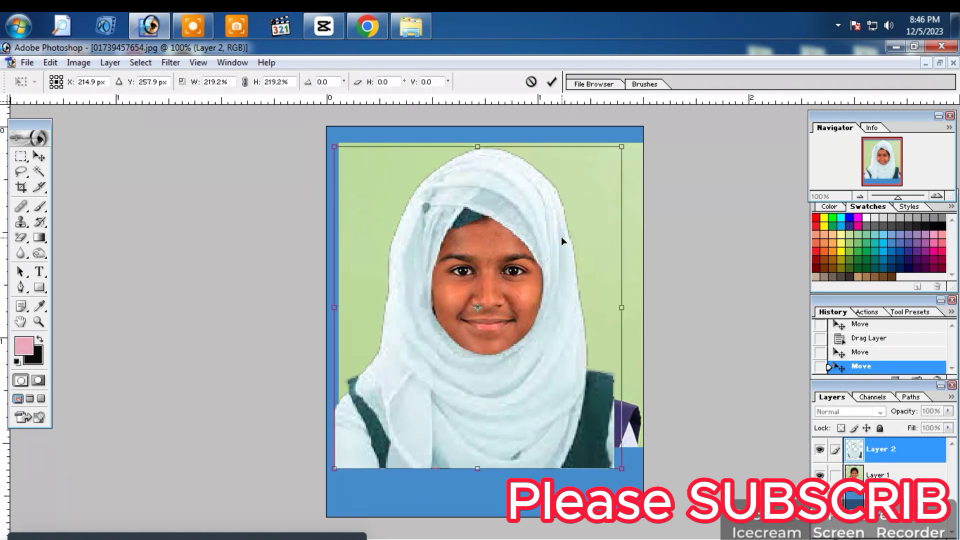
left_click_drag(620, 472, 637, 486)
left_click_drag(576, 439, 569, 438)
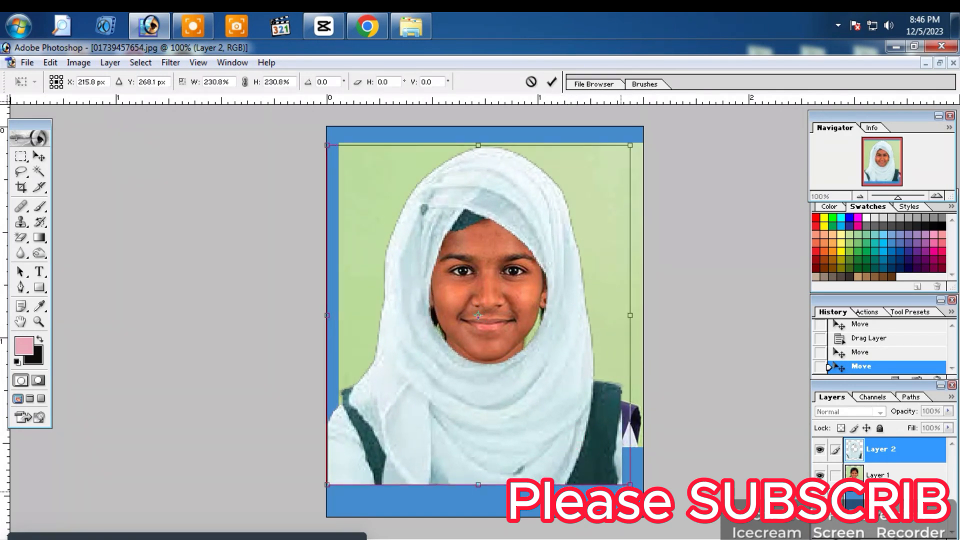
left_click_drag(627, 481, 651, 511)
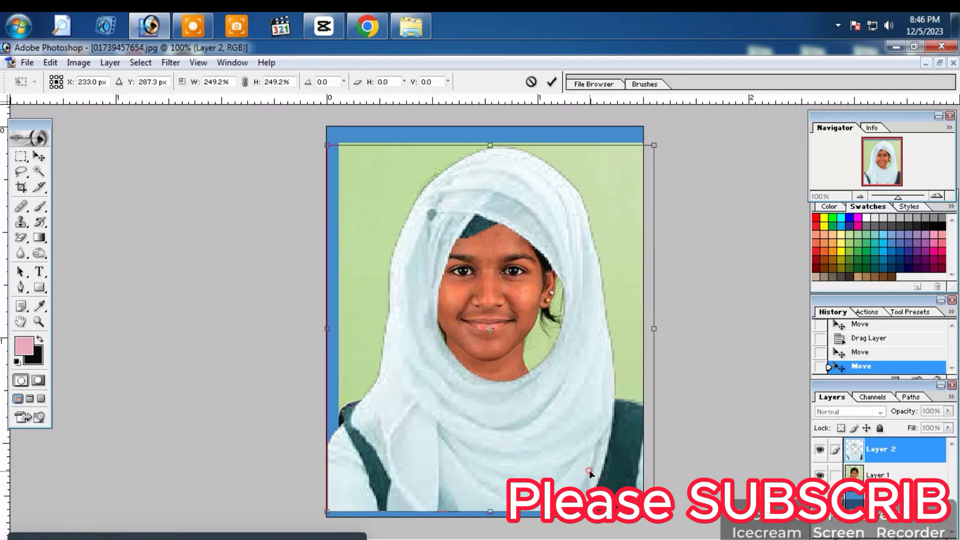
left_click_drag(589, 470, 575, 466)
key("Return")
Nudge the enlarged hijab layer down a few pixels toward the lower edge of the canvas
left_click(542, 445)
key("Down")
key("Down")
key("Down")
key("Down")
key("Down")
key("Down")
key("Down")
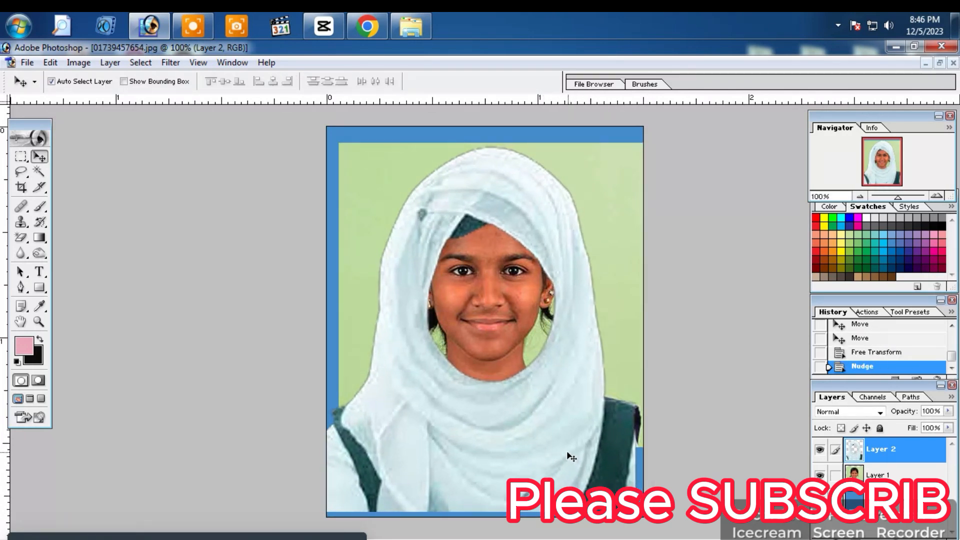
Select the portrait layer and shift it slightly down and to the right beneath the hijab
right_click(495, 316)
left_click(523, 328)
left_click_drag(483, 313, 491, 324)
Enlarge the portrait layer to a little over 121% and rotate it slightly so the face fills the hijab opening
key("ctrl+t")
left_click_drag(648, 164, 670, 128)
left_click_drag(575, 202, 579, 209)
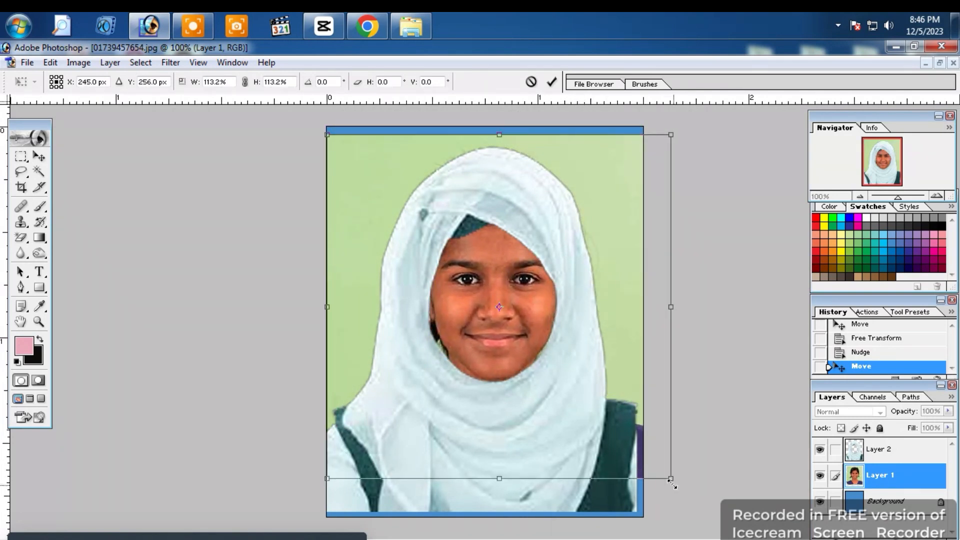
left_click_drag(672, 484, 696, 504)
left_click_drag(508, 344, 490, 335)
key("Left")
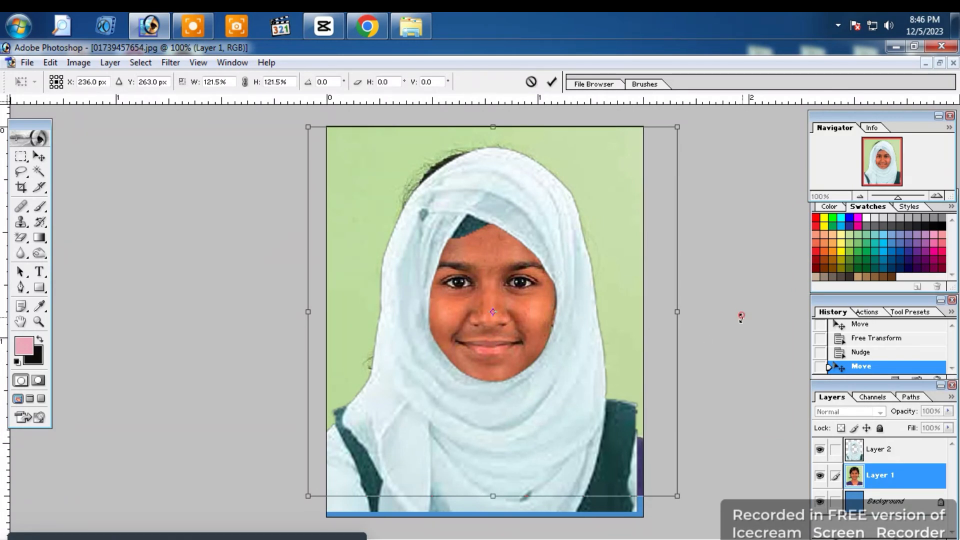
left_click_drag(740, 315, 739, 322)
left_click_drag(680, 135, 687, 129)
key("Return")
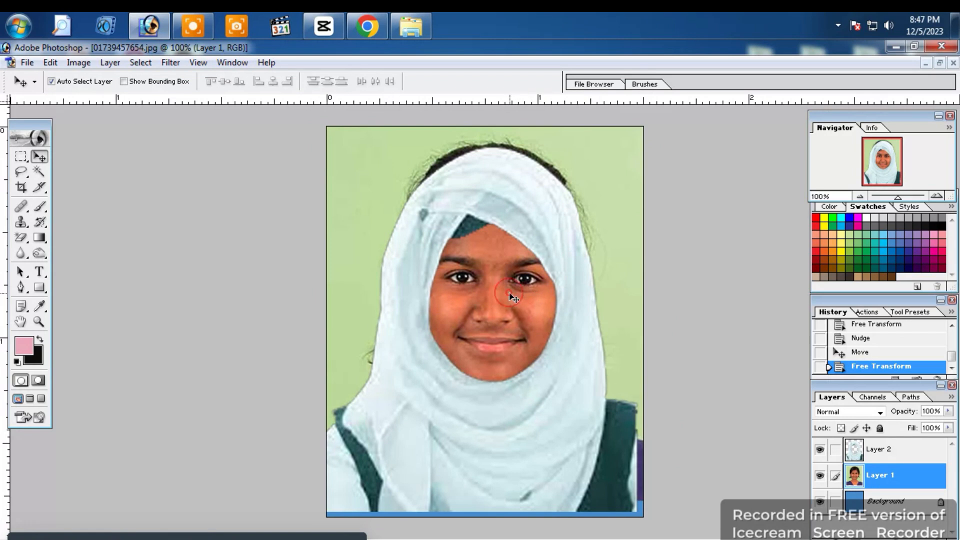
Nudge the portrait layer down and back up to test the face's position inside the hijab opening
key("Down")
key("Down")
key("Down")
key("Down")
key("Down")
key("Down")
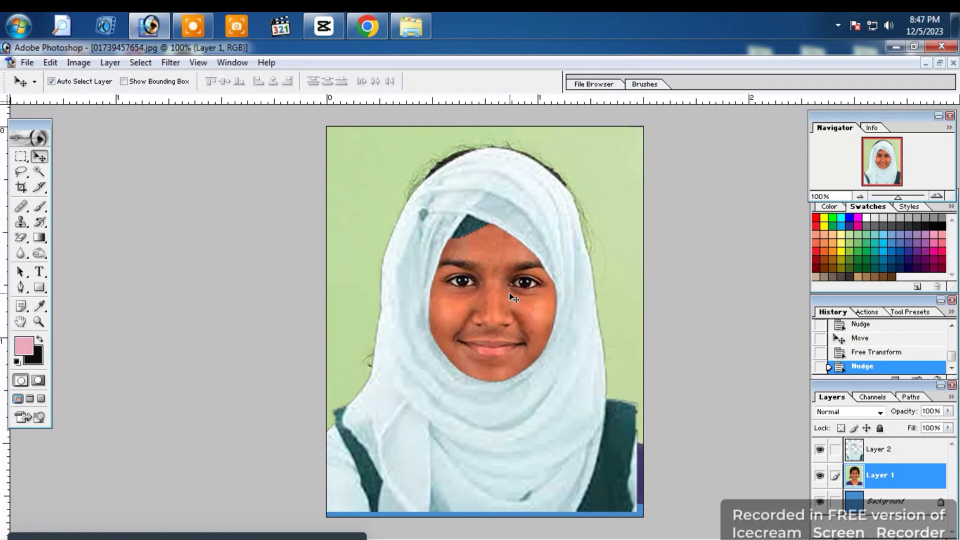
key("Down")
key("Down")
key("Down")
key("Down")
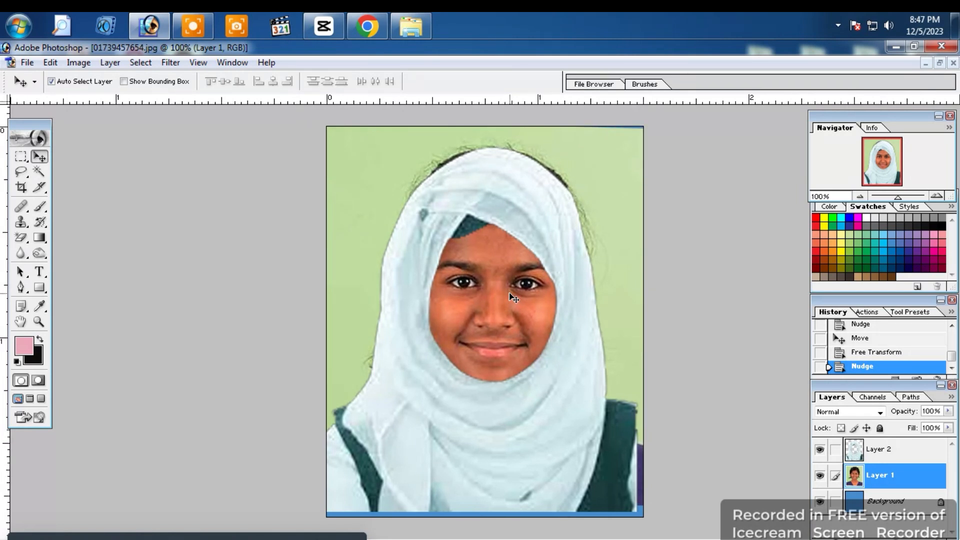
key("Up")
key("Up")
key("Up")
key("Up")
key("Up")
key("Up")
key("Up")
key("Up")
key("Up")
key("Up")
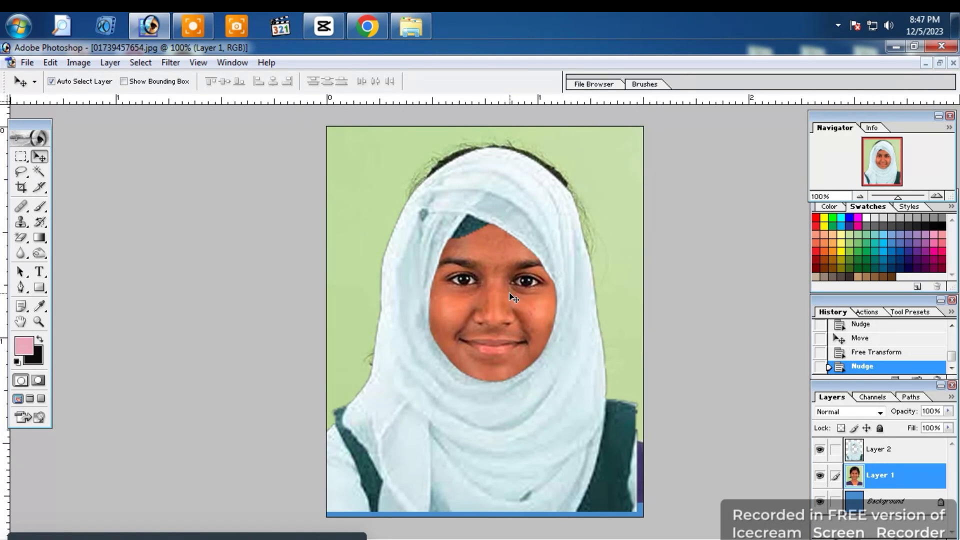
Select the hijab layer, enlarge it with Free Transform to cover the hair around the head, and shift it slightly down
right_click(555, 234)
left_click(580, 241)
key("ctrl+t")
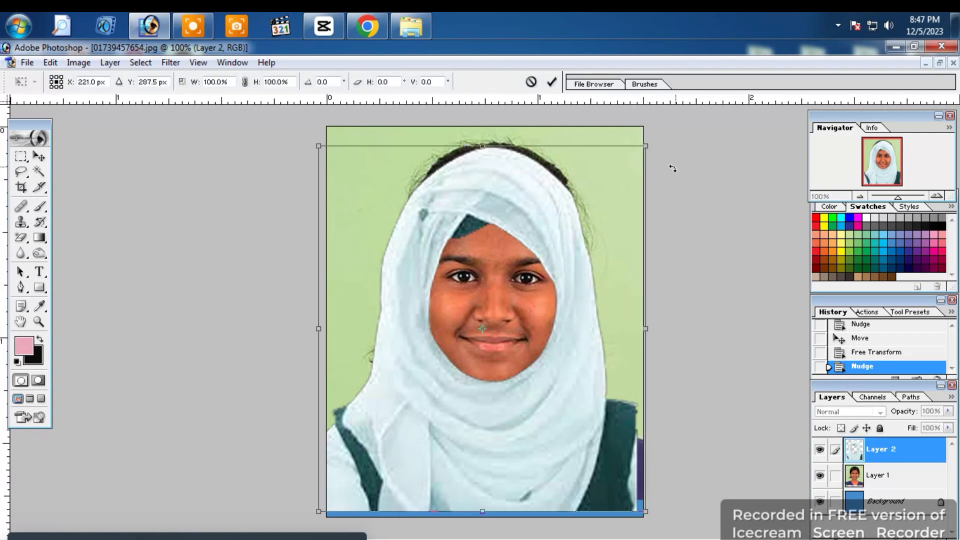
left_click_drag(646, 147, 660, 127)
double_click(586, 221)
left_click_drag(586, 221, 586, 224)
Select the portrait layer and nudge it left to center the face in the hijab opening
right_click(525, 251)
left_click(542, 268)
key("Left")
key("Left")
key("Left")
key("Left")
key("Left")
key("Left")
key("Left")
key("Left")
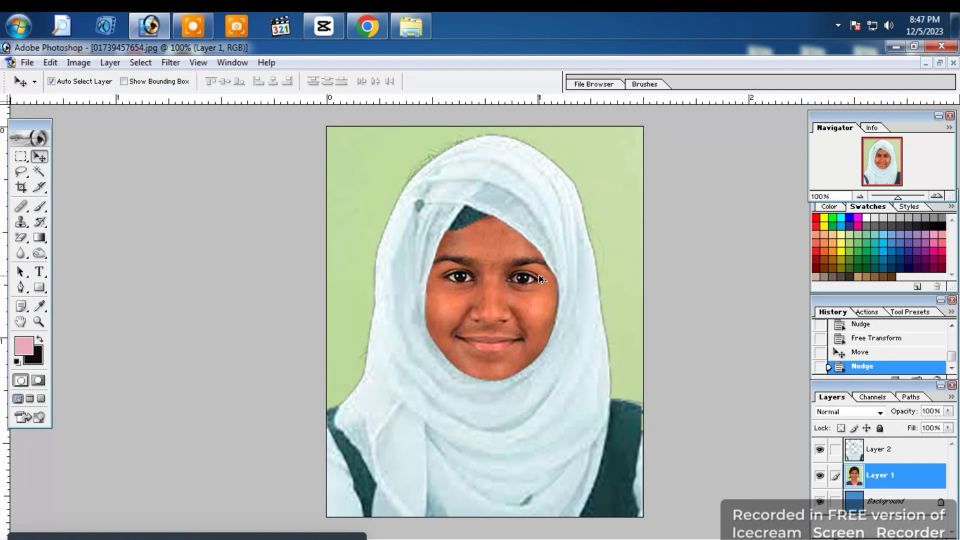
Save the composite to the Desktop as a JPEG copy named ok, accepting the JPEG options
key("ctrl+shift+s")
left_click(674, 65)
left_click(26, 63)
left_click(58, 192)
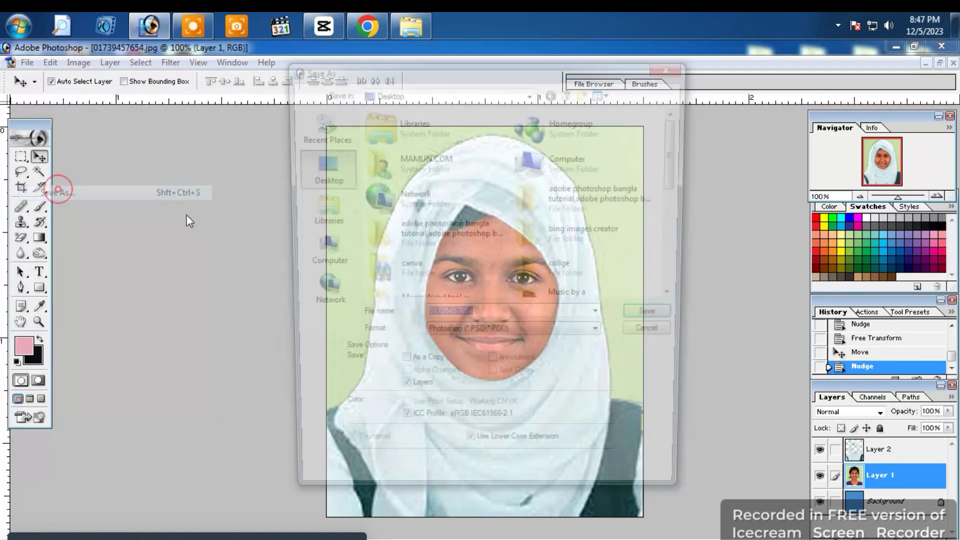
left_click(457, 336)
left_click(495, 399)
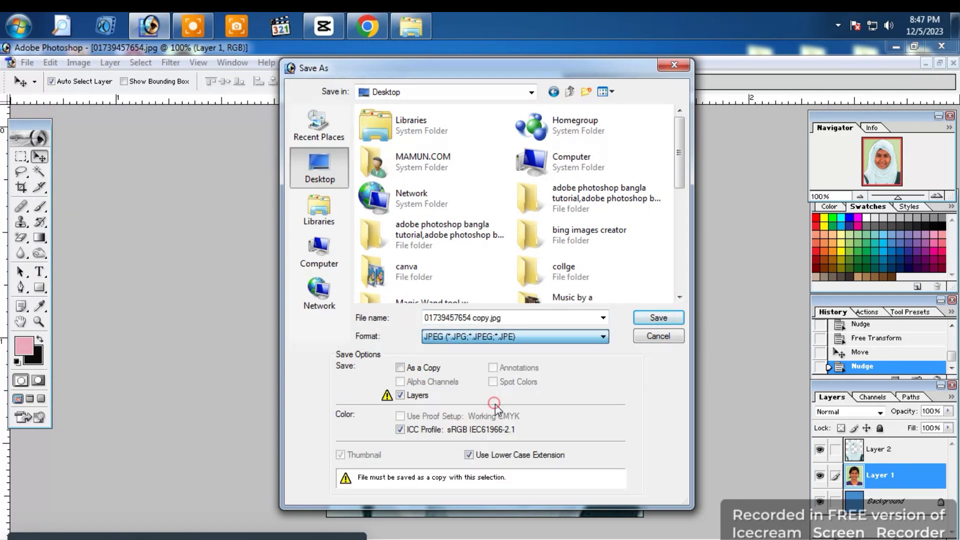
left_click(506, 321)
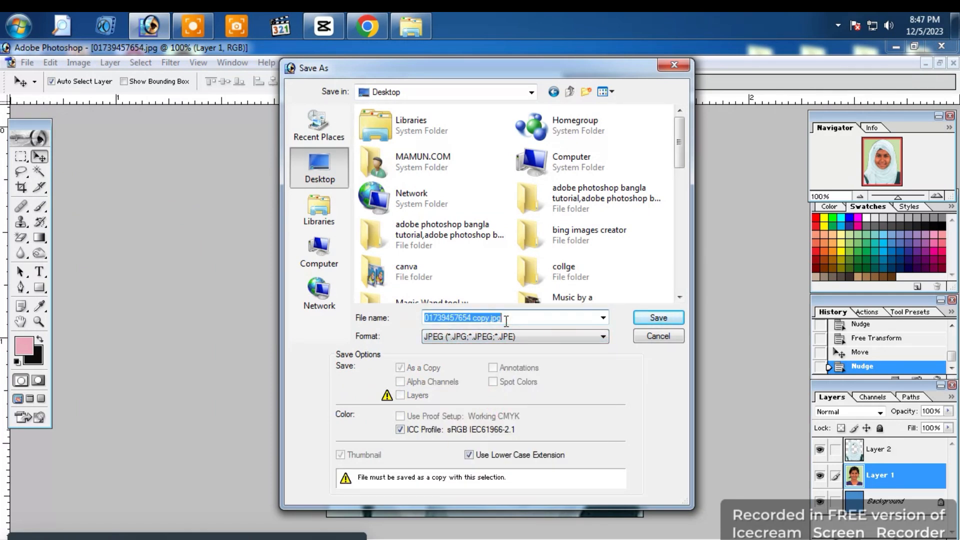
type("o")
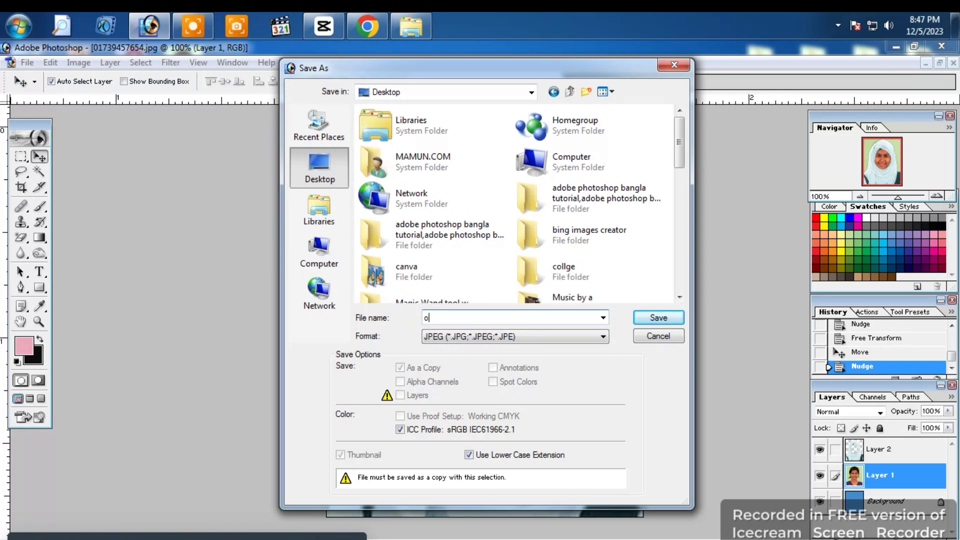
type("k")
key("Return")
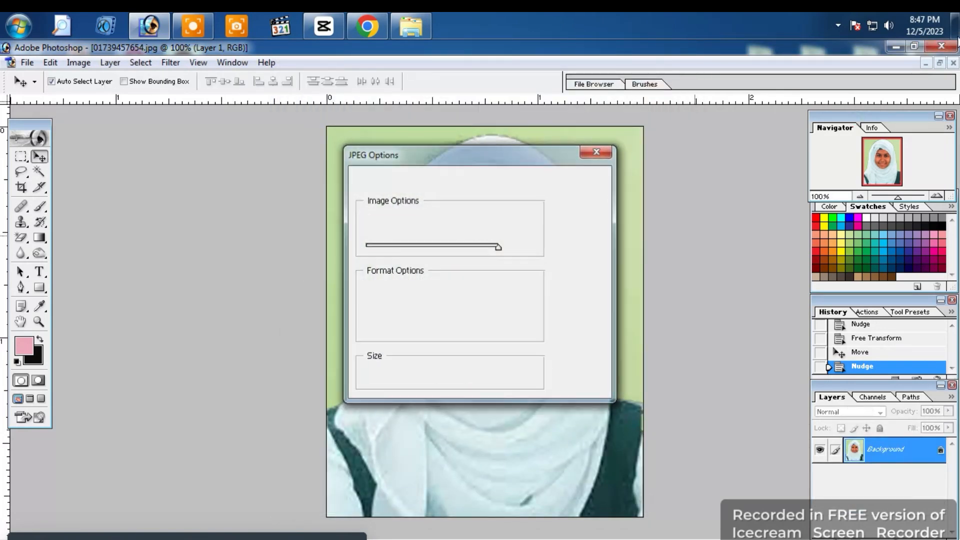
key("Return")
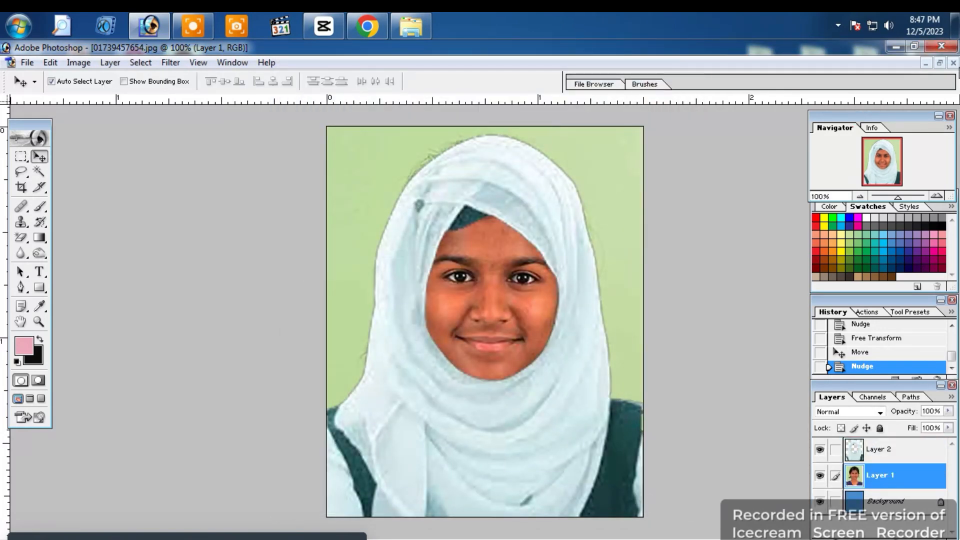
Close the composite without saving changes, along with the images (3) copy.PSD and S_R444.JPG documents
left_click(954, 63)
left_click(483, 244)
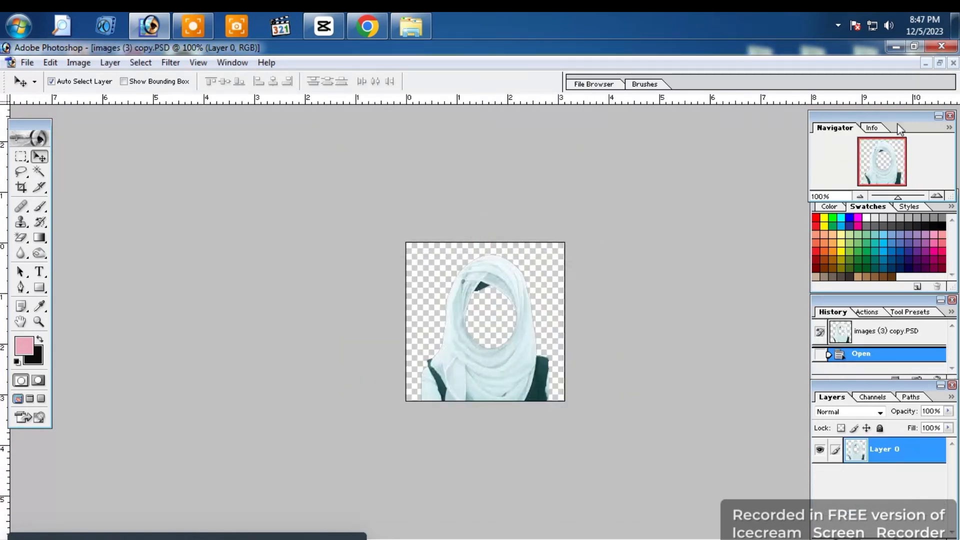
left_click(939, 63)
left_click(591, 218)
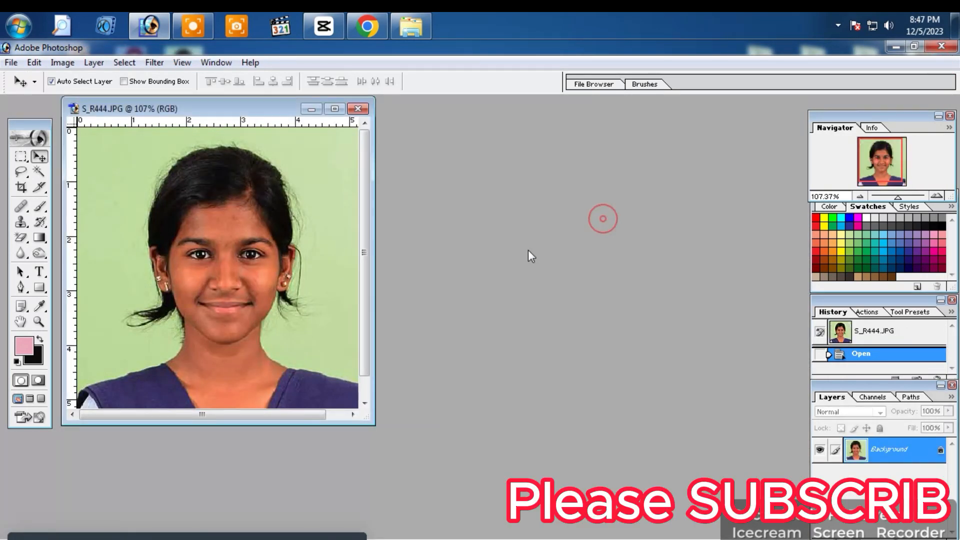
left_click(357, 105)
Open the saved composite ok.jpg from the Desktop and maximize its document window
double_click(491, 259)
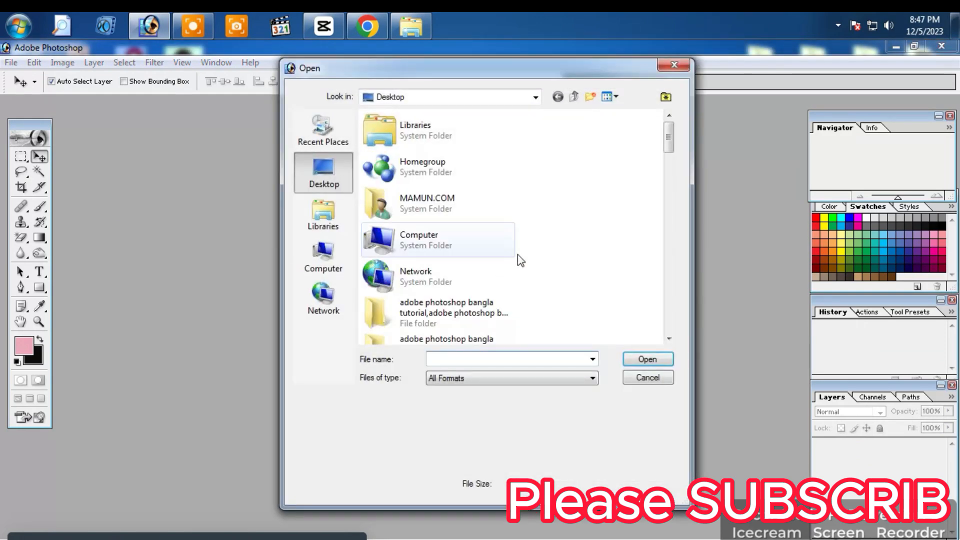
scroll(593, 222, "down", 3)
scroll(594, 225, "down", 10)
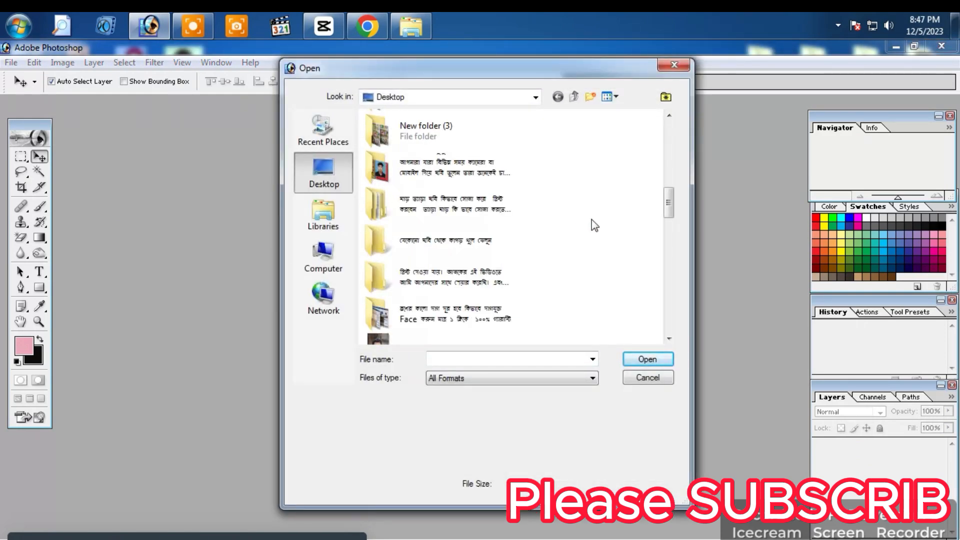
scroll(594, 225, "down", 3)
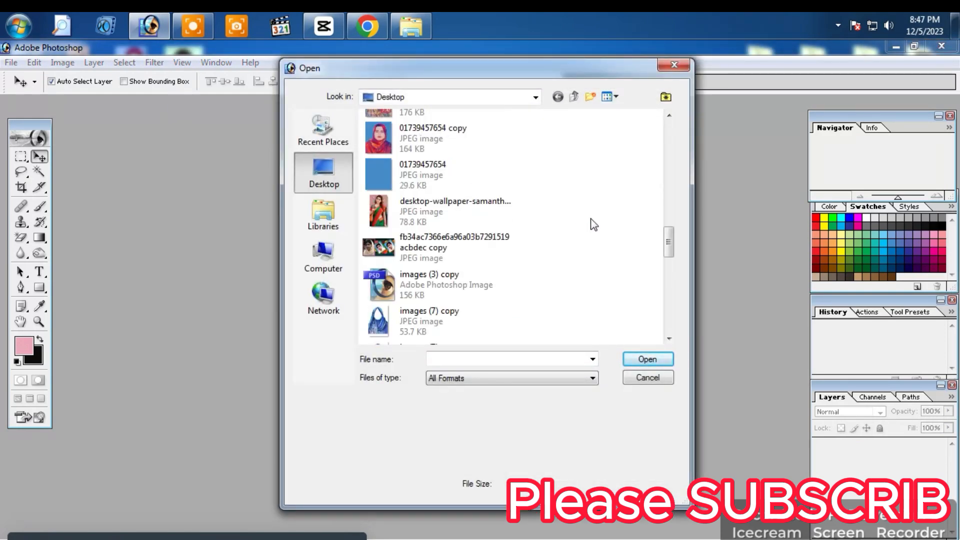
scroll(594, 225, "down", 3)
scroll(594, 225, "down", 3)
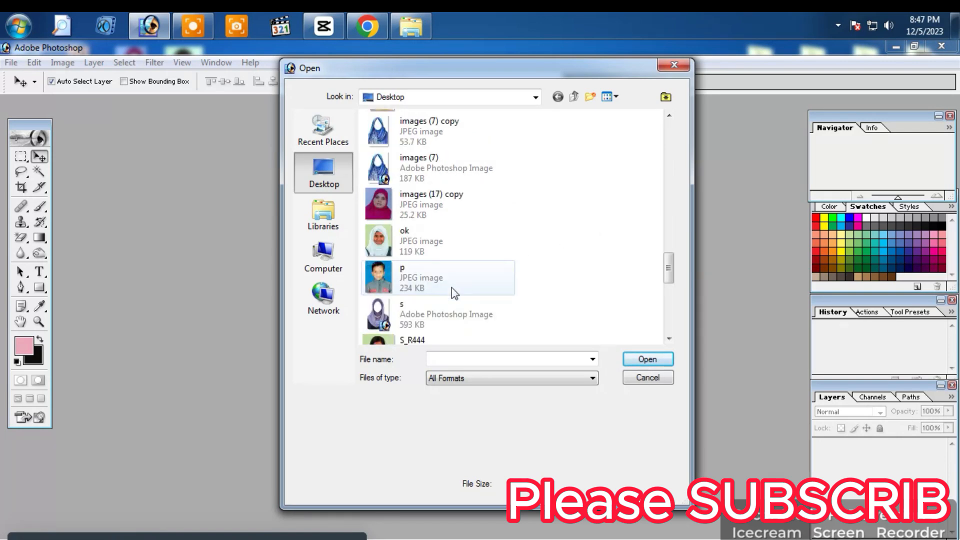
left_click(443, 252)
double_click(474, 233)
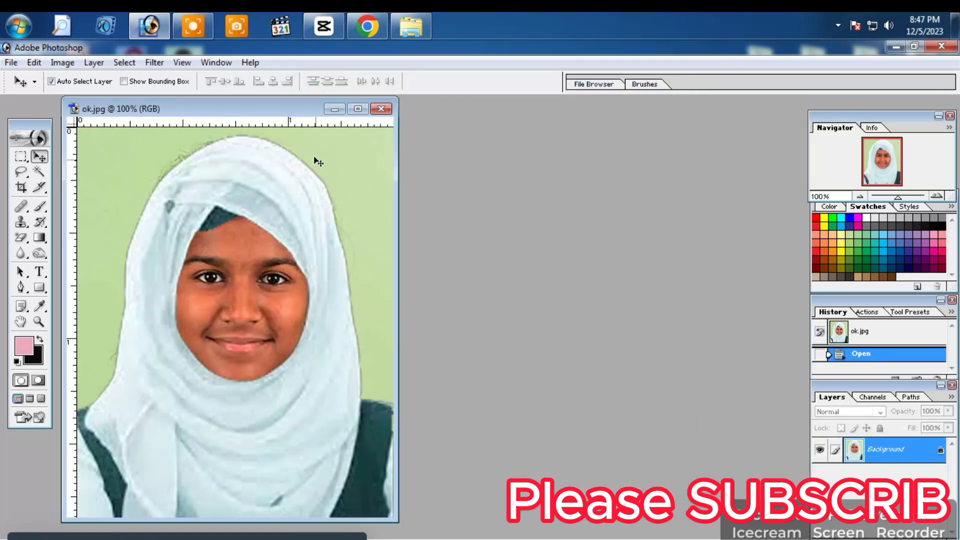
left_click(358, 108)
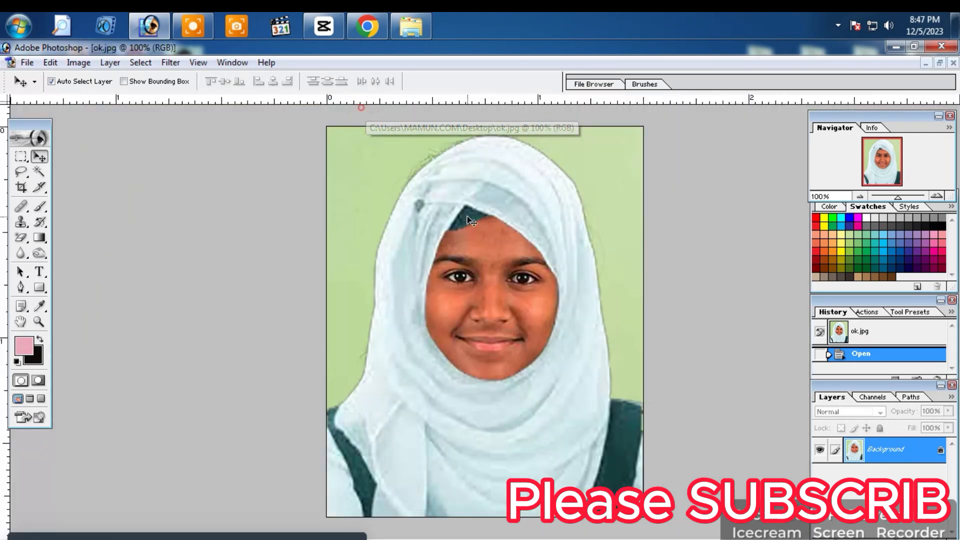
Start a Pen tool path at the left shoulder's outer edge and curve it to the hijab's lower-left edge
left_click(21, 288)
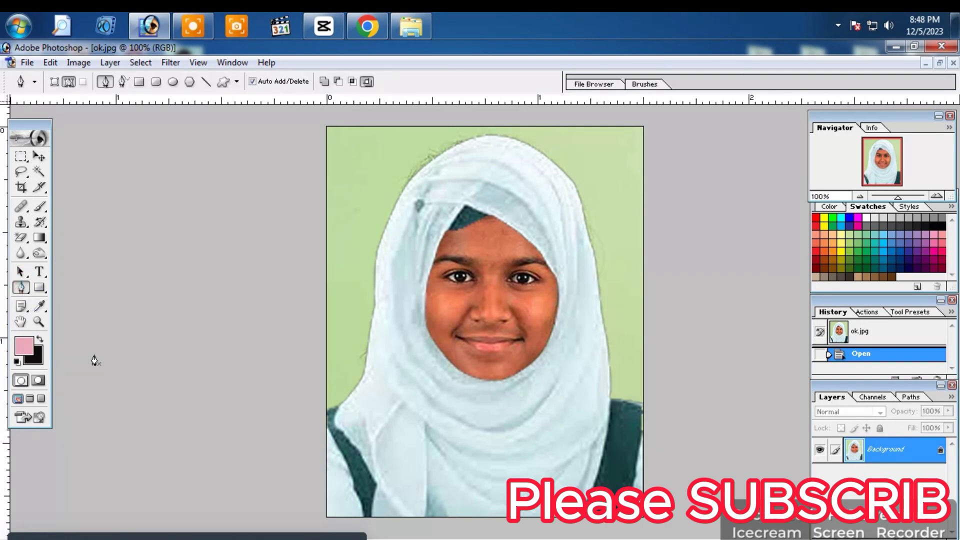
left_click(324, 413)
left_click_drag(361, 381, 362, 364)
left_click(361, 379, "alt")
Continue the path up the hijab's left edge with closely placed anchor points to about eyebrow height
scroll(361, 392, "up", 10)
scroll(270, 390, "down", 10)
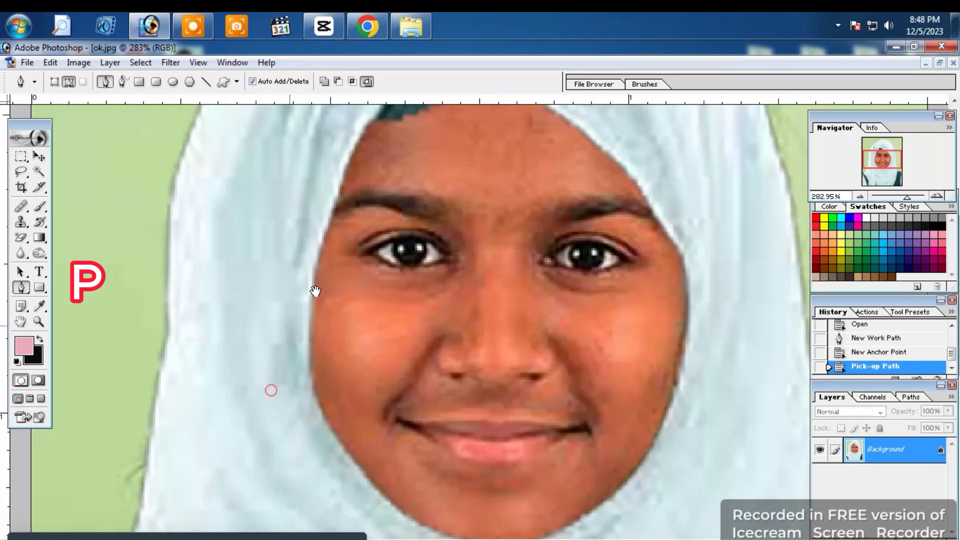
left_click(137, 393)
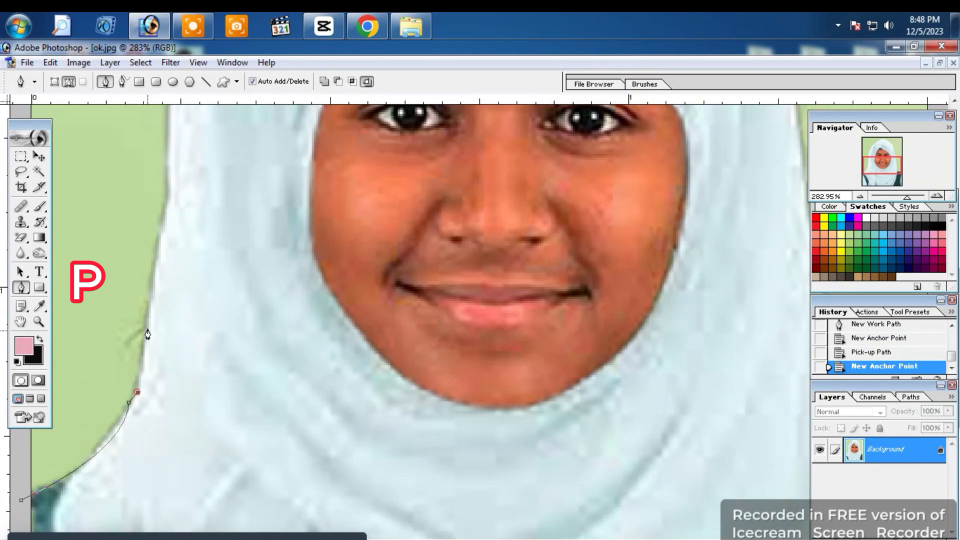
left_click(149, 321)
scroll(149, 324, "up", 1)
left_click(159, 307)
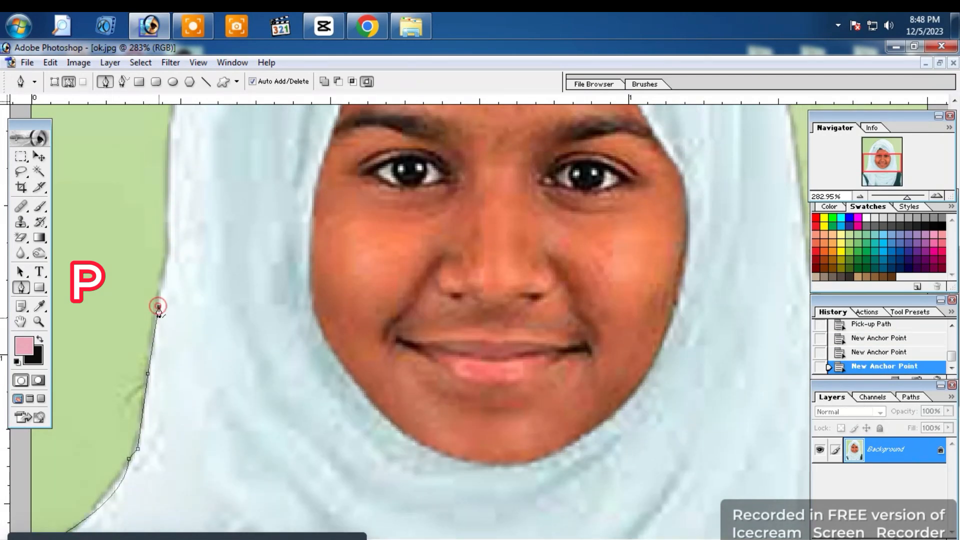
scroll(165, 307, "up", 1)
left_click(167, 298)
scroll(167, 302, "up", 2)
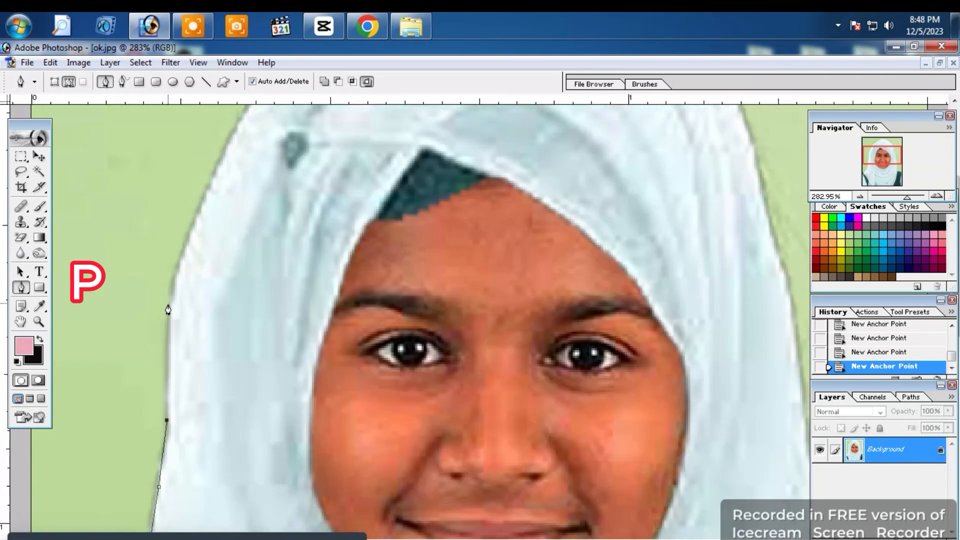
left_click(171, 308)
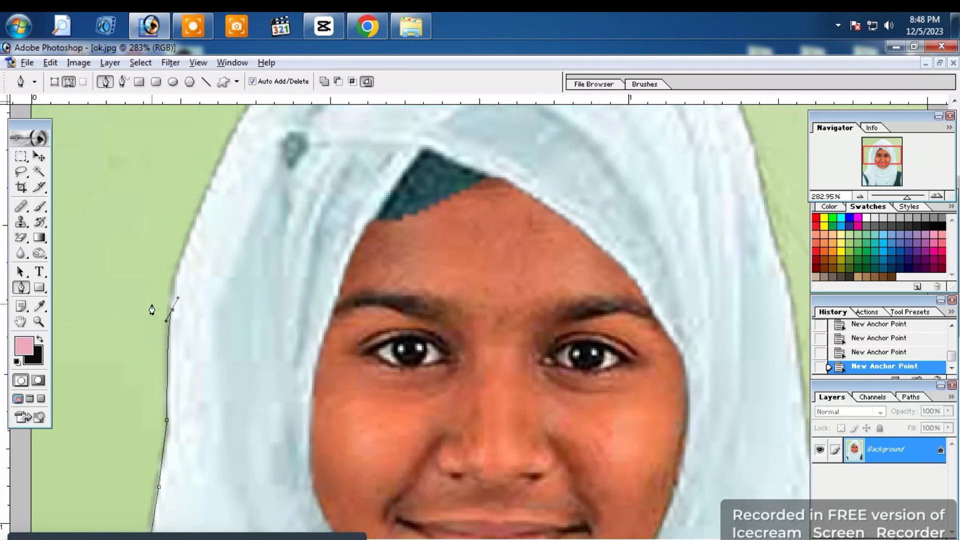
left_click(170, 318)
Curve the path along the hijab's upper-left outline toward the crown, removing each anchor's forward handle
scroll(170, 318, "up", 1)
left_click_drag(212, 234, 231, 213)
left_click(212, 234)
scroll(213, 239, "up", 2)
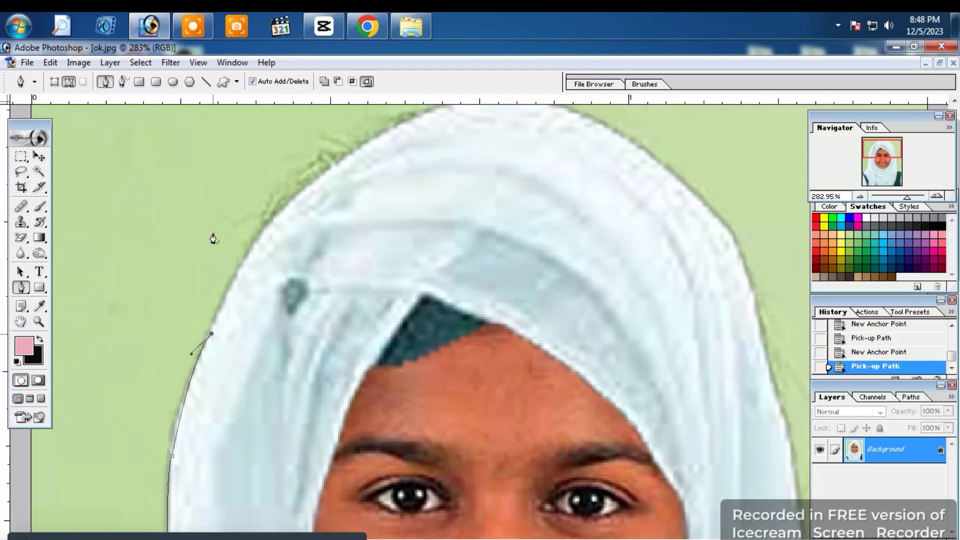
left_click_drag(323, 175, 380, 150)
left_click(323, 176)
scroll(425, 198, "up", 1)
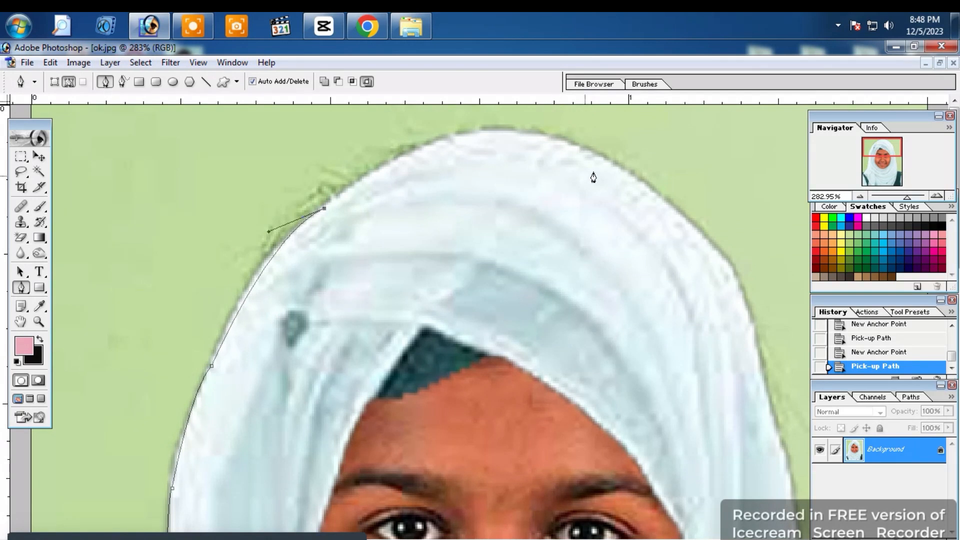
Carry the path over the crown and down the upper-right outline, nudging the anchor just past the top slightly down
left_click_drag(594, 153, 757, 218)
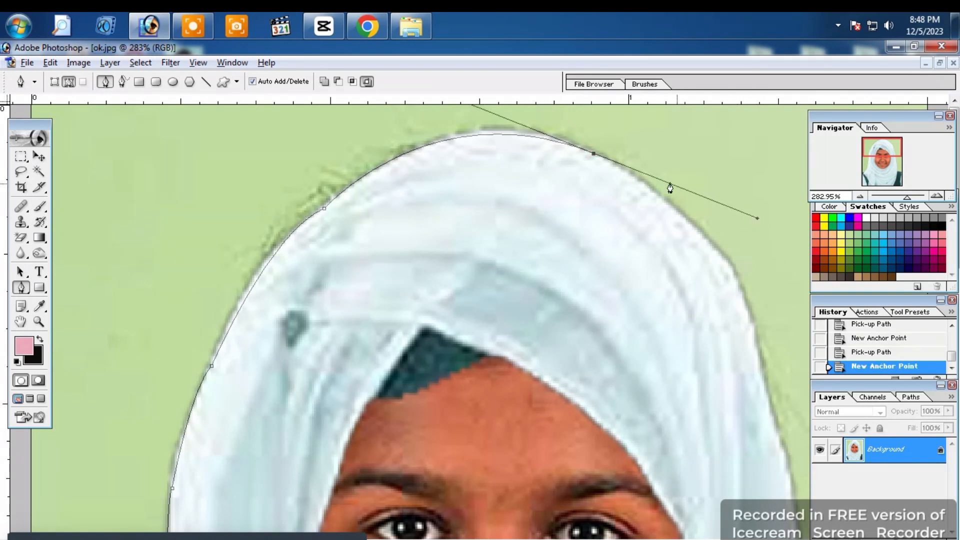
left_click(593, 154)
key("Down")
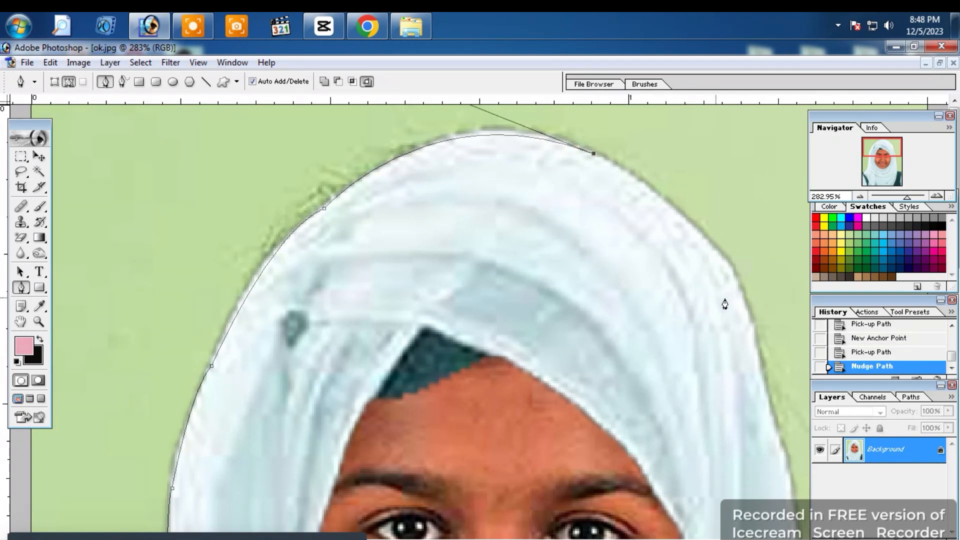
left_click_drag(744, 304, 775, 400)
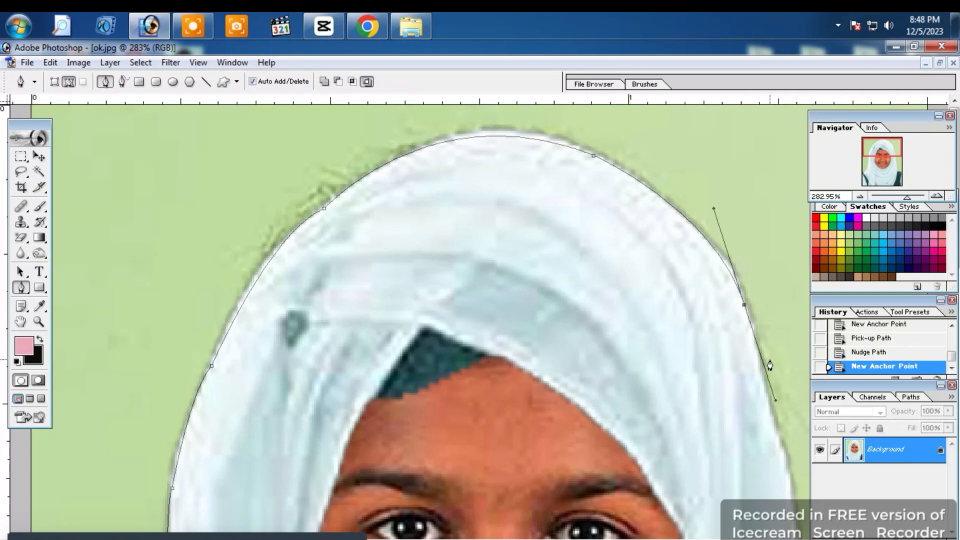
left_click(744, 304)
Extend the path down the hijab's right edge and along the right shoulder to just outside the canvas
scroll(750, 346, "down", 4)
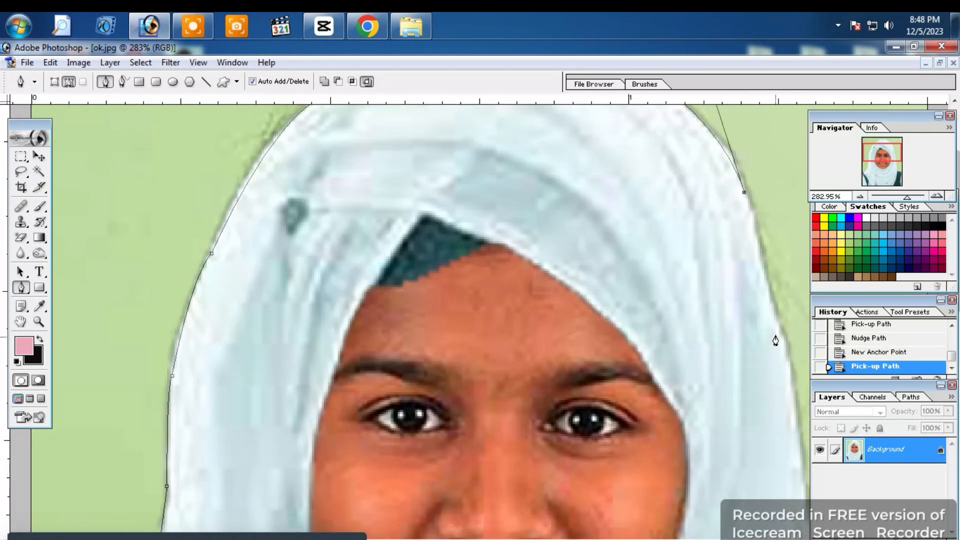
left_click(777, 326)
left_click(777, 326)
left_click(762, 345, "ctrl+alt")
left_click(726, 374, "ctrl+alt")
mouse_move(610, 396)
left_mouse_down()
mouse_move(607, 424)
mouse_move(614, 411)
left_mouse_up()
left_click(609, 395)
left_click(610, 398)
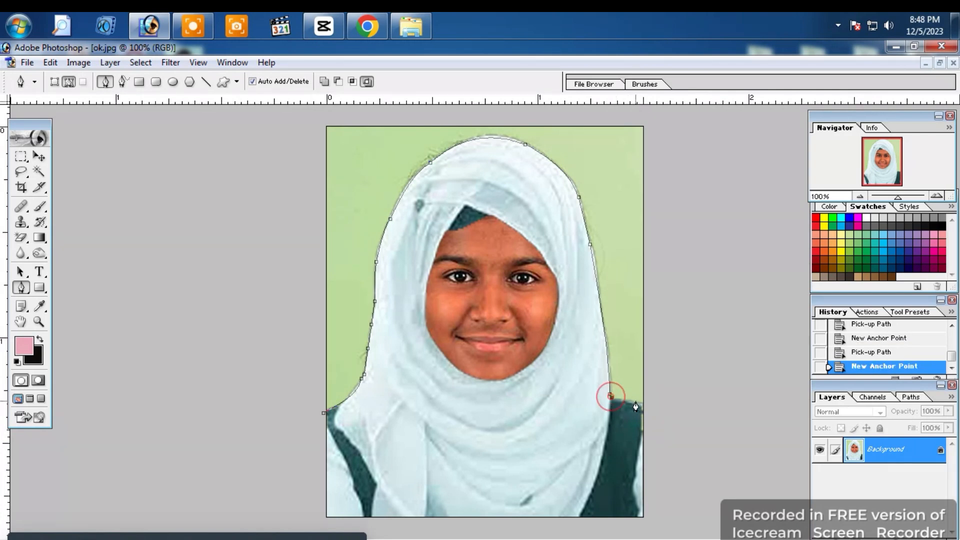
left_click_drag(659, 421, 664, 428)
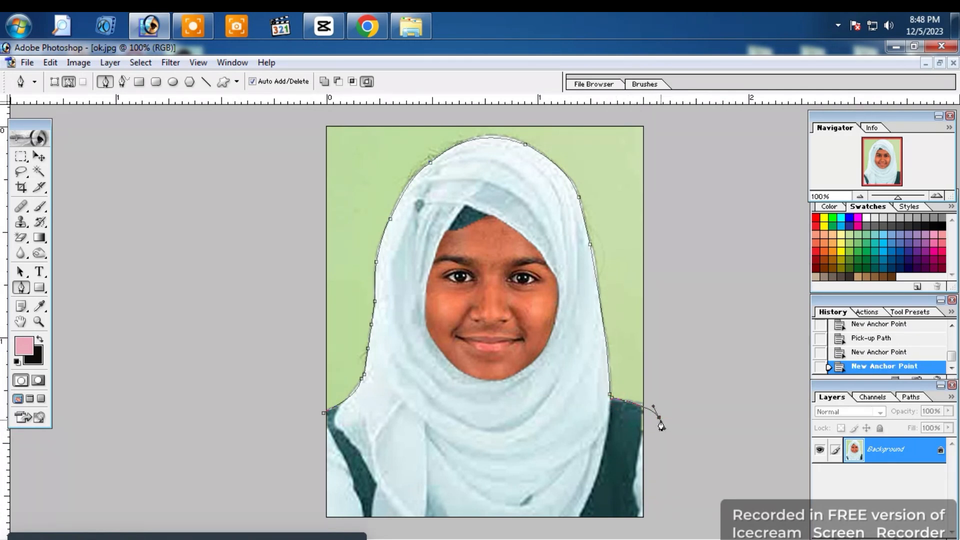
key("ctrl+z")
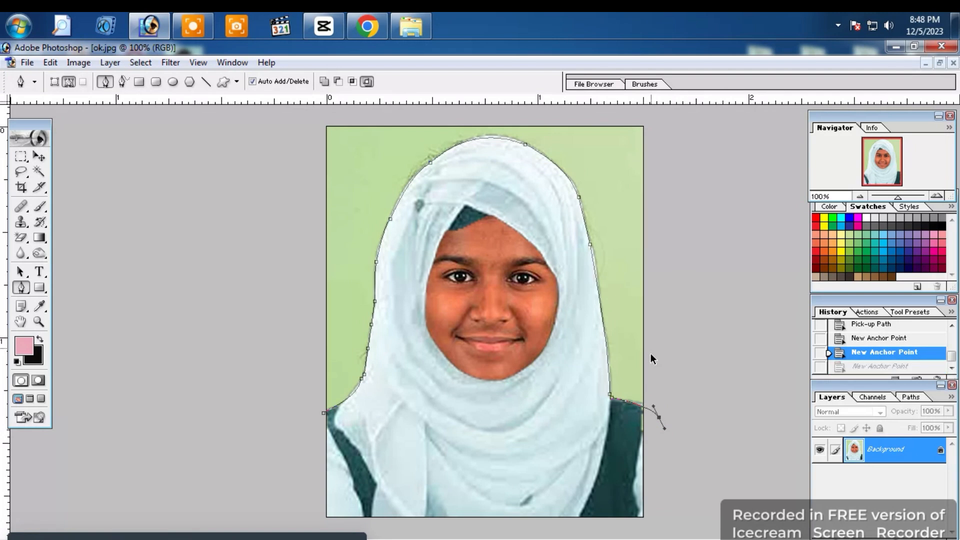
left_click(658, 418)
Run the path around the outside of the canvas and close it at the left shoulder to enclose the green backdrop
left_click(723, 224)
left_click(671, 125)
left_click(624, 117)
left_click(411, 116)
left_click(294, 128)
left_click(286, 329)
left_click(289, 393)
left_click(324, 413)
Convert the closed path into a new anti-aliased selection with a 0-pixel feather radius
right_click(356, 329)
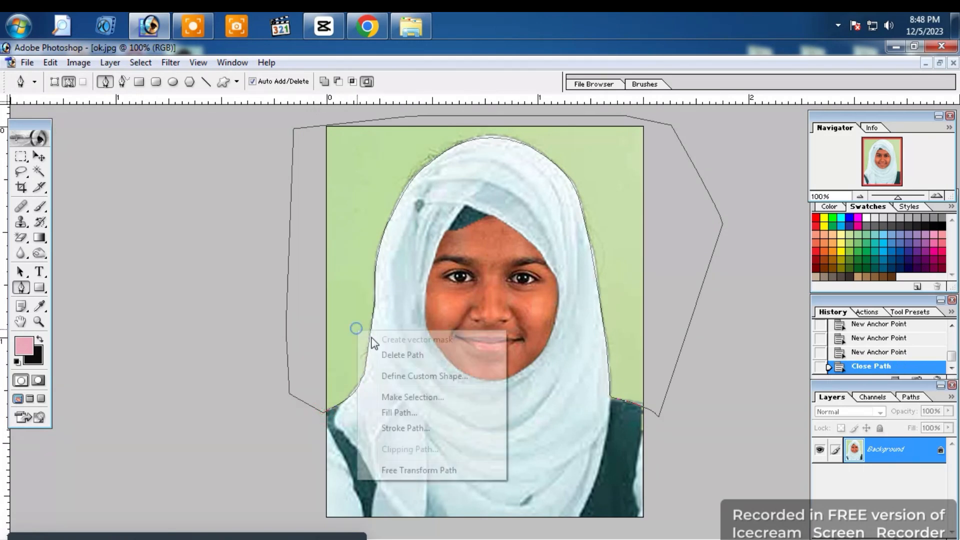
left_click(412, 400)
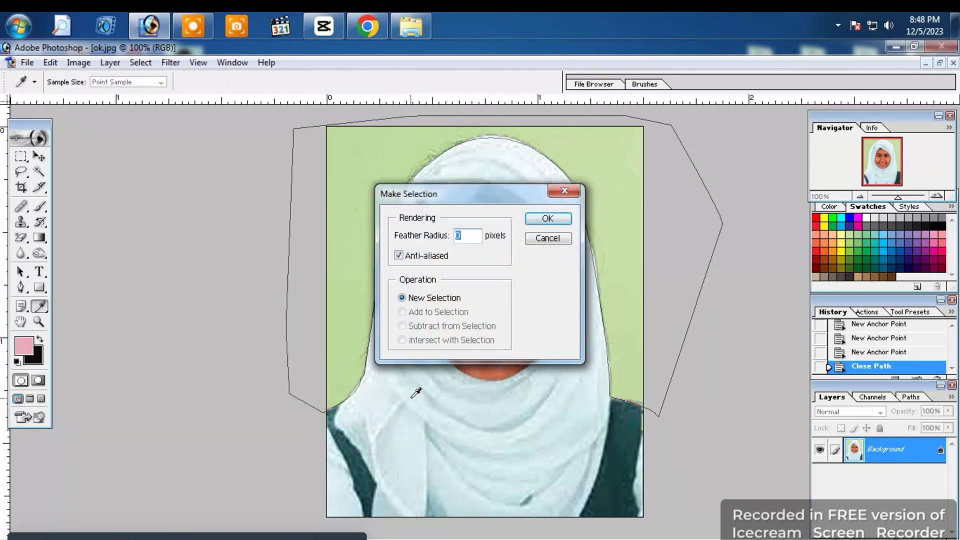
key("Return")
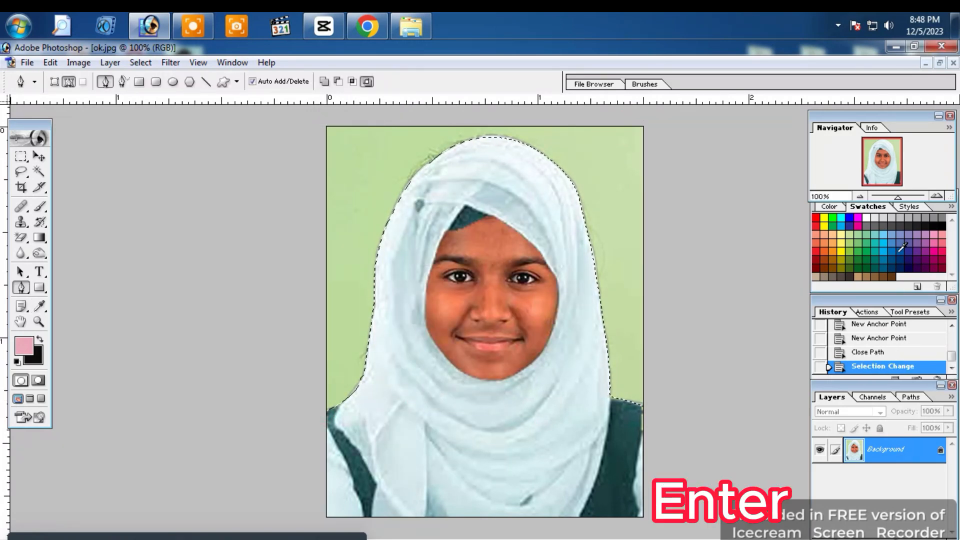
Set a blue swatch as the background color and replace the selected green backdrop with it
left_click(902, 248)
key("x")
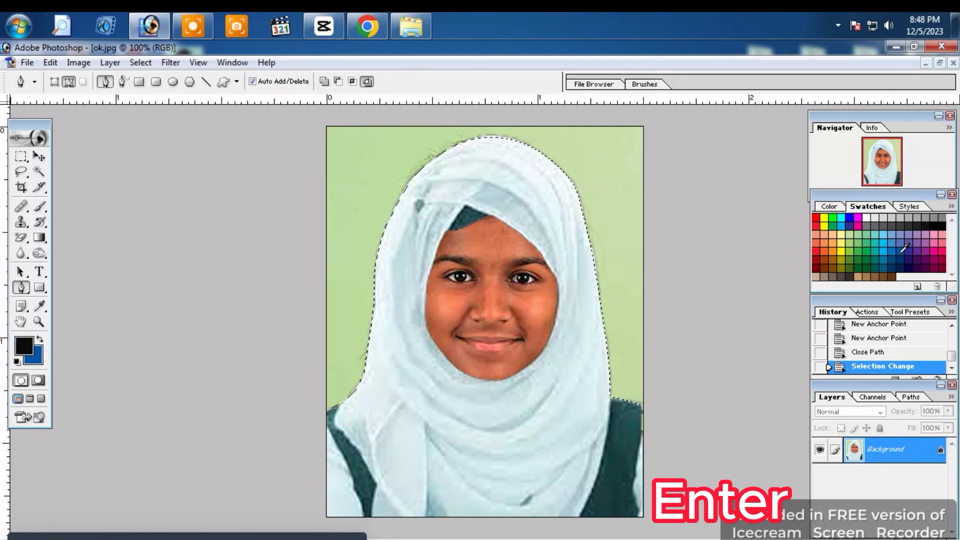
key("x")
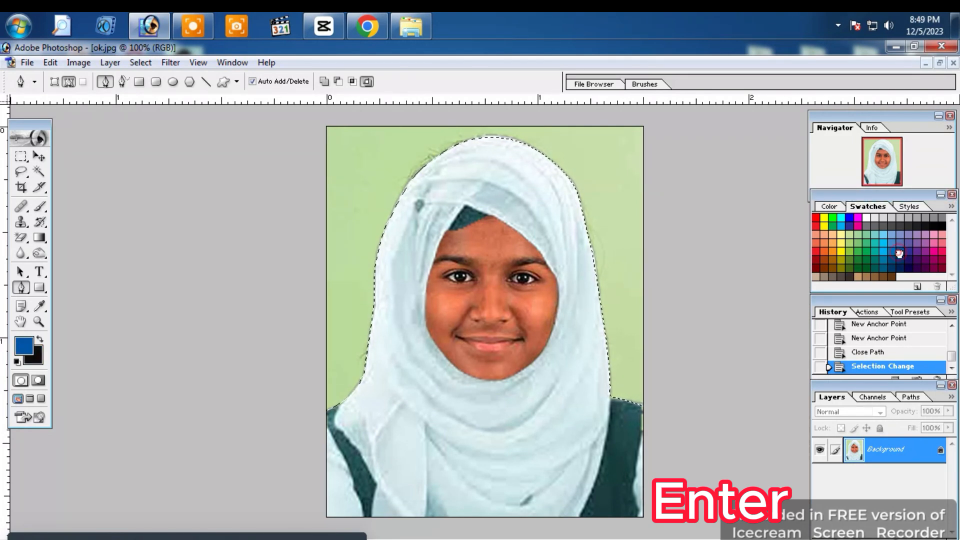
left_click(42, 338)
left_click(907, 252)
key("Delete")
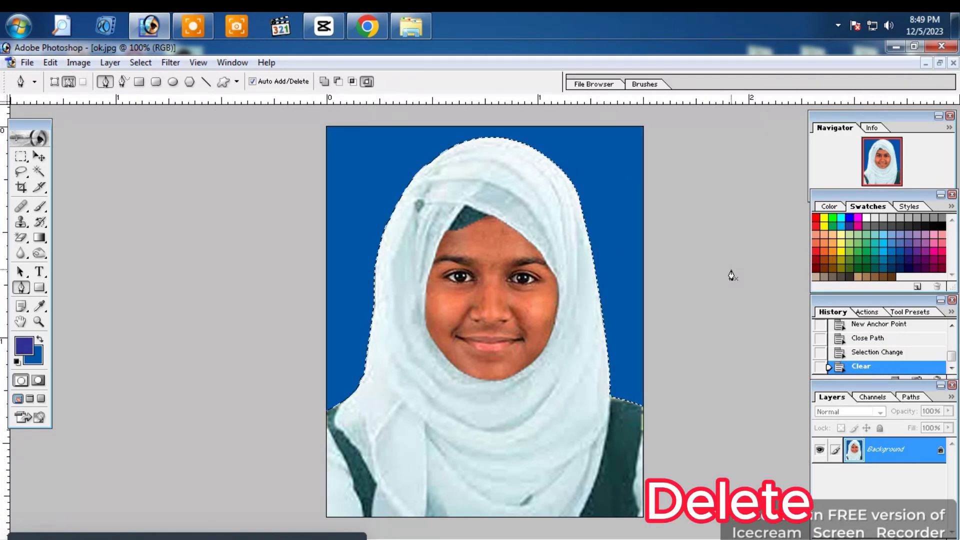
Deselect the backdrop and save the image as a JPEG at Maximum quality 12 with the Baseline ("Standard") format
left_click(40, 171)
left_click(39, 158)
left_click(39, 171)
left_click(352, 239)
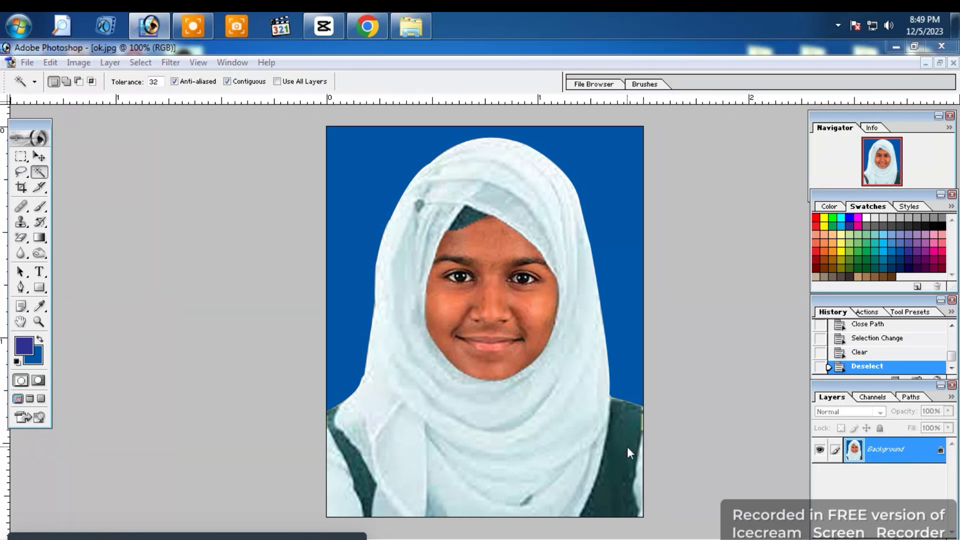
key("ctrl+shift+s")
key("Return")
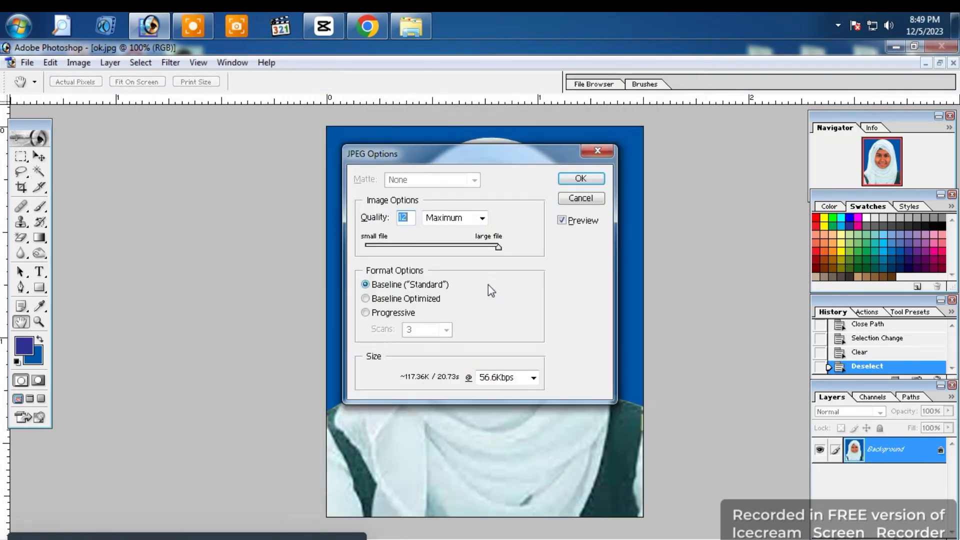
key("Return")
Brighten the whole portrait slightly by raising the midtones of the RGB curve in Curves
key("ctrl+m")
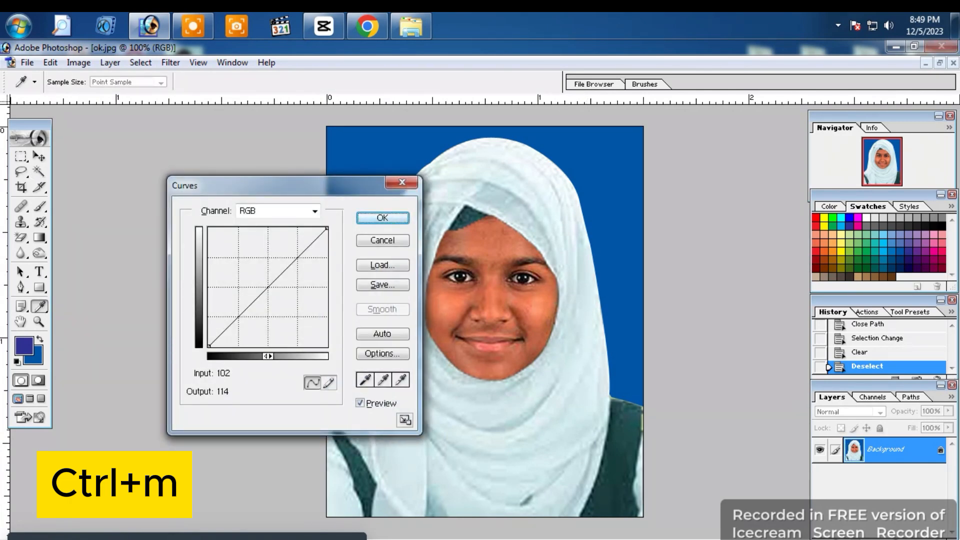
left_click_drag(257, 293, 257, 288)
key("Return")
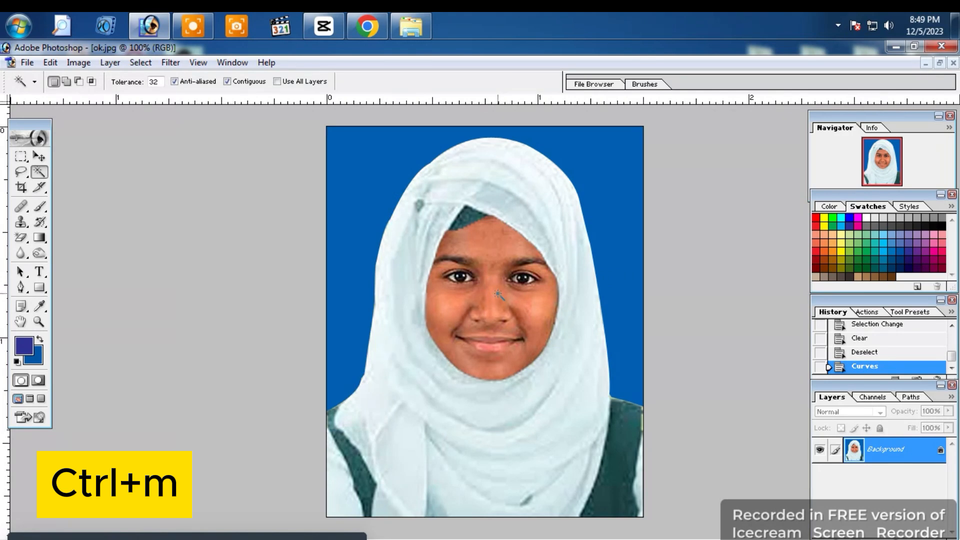
Set up the Clone Stamp for retouching the face with a size 20 brush, 50% flow and 50% opacity
left_click_drag(311, 144, 750, 391)
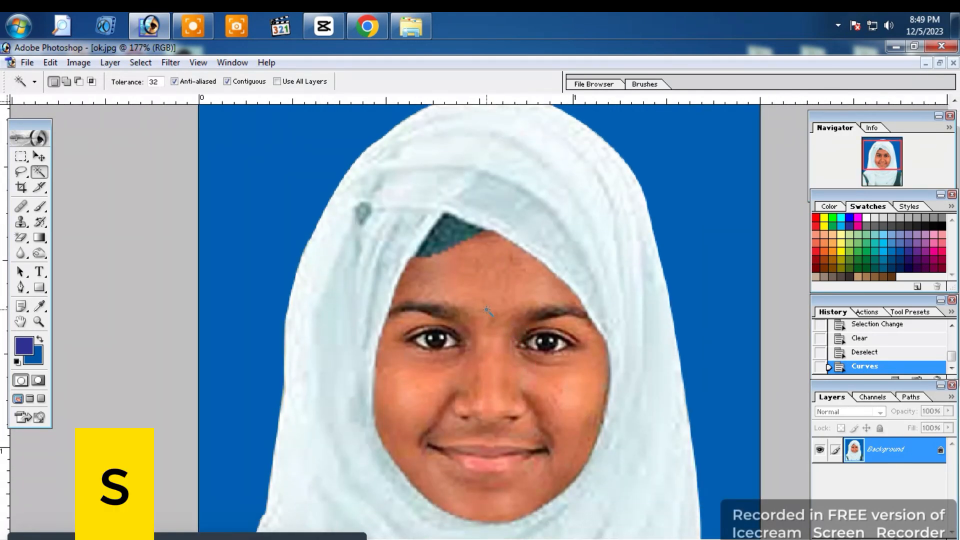
key("s")
key("bracketleft")
key("bracketleft")
key("bracketleft")
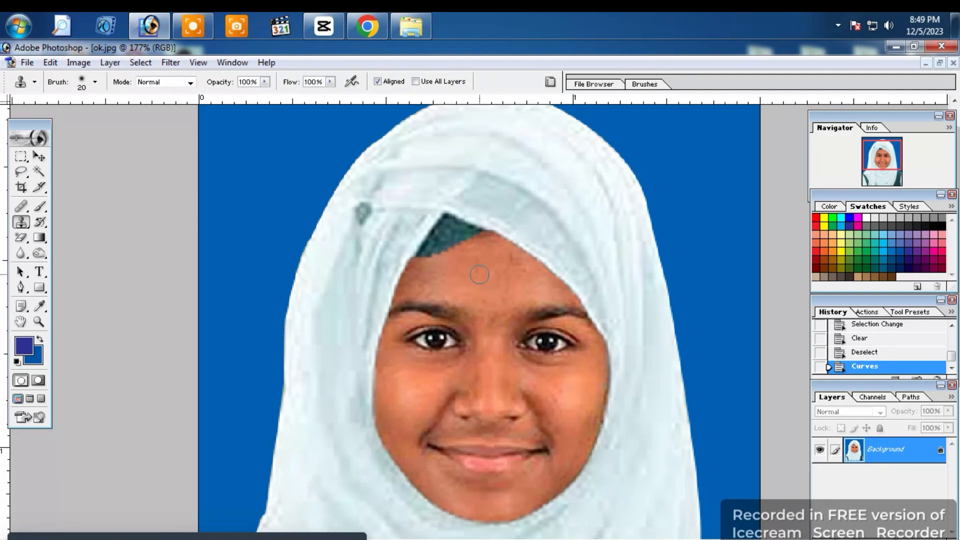
left_click(331, 82)
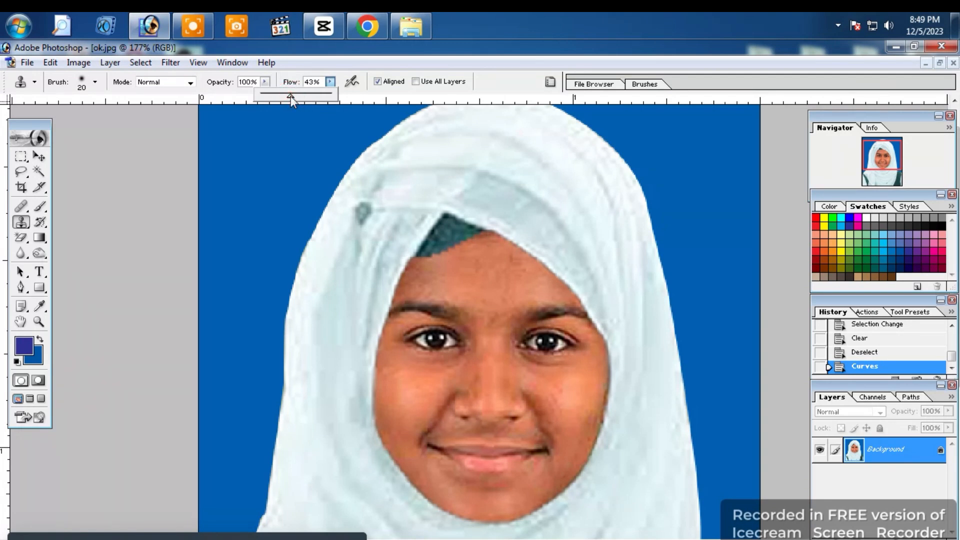
left_click_drag(293, 95, 296, 95)
left_click(265, 82)
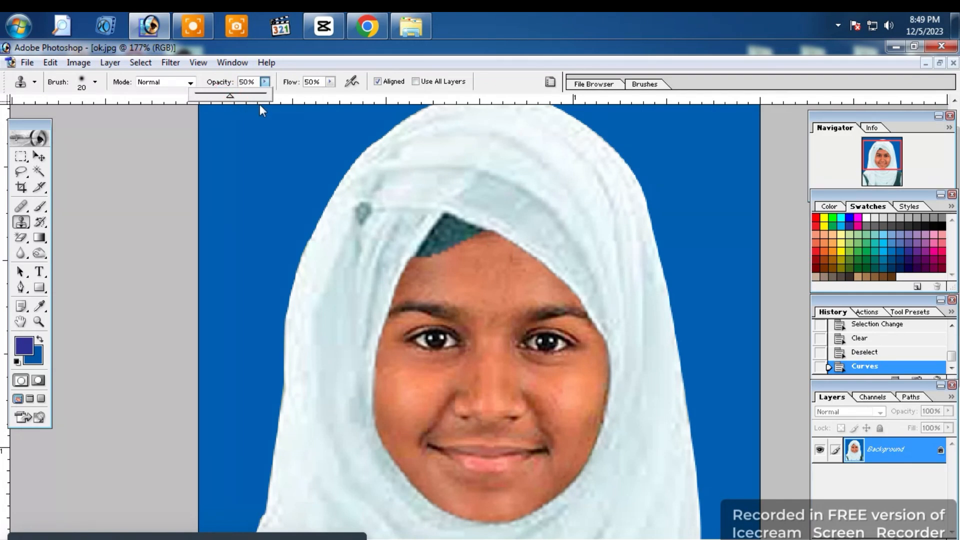
Smooth the forehead skin below the hijab edge with Clone Stamp dabs using a size 30 brush
key("bracketright")
left_click(478, 283)
left_click(483, 275)
left_click(484, 273)
left_click(507, 282)
left_click(512, 267)
left_click(522, 274)
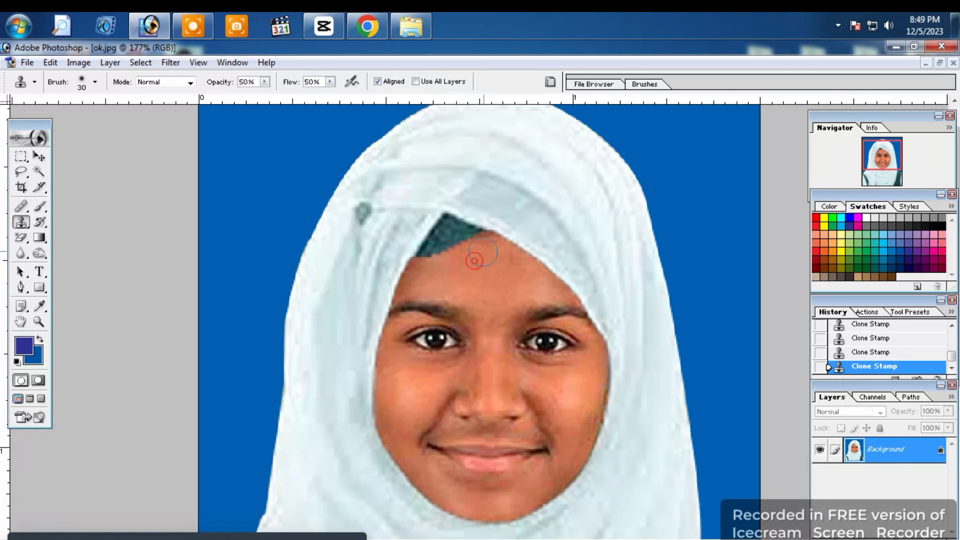
left_click(522, 272)
Sample clean skin and clone it over the cheek on the image's left side and toward the nose
scroll(499, 329, "up", 1)
scroll(517, 403, "down", 1)
scroll(487, 389, "up", 1)
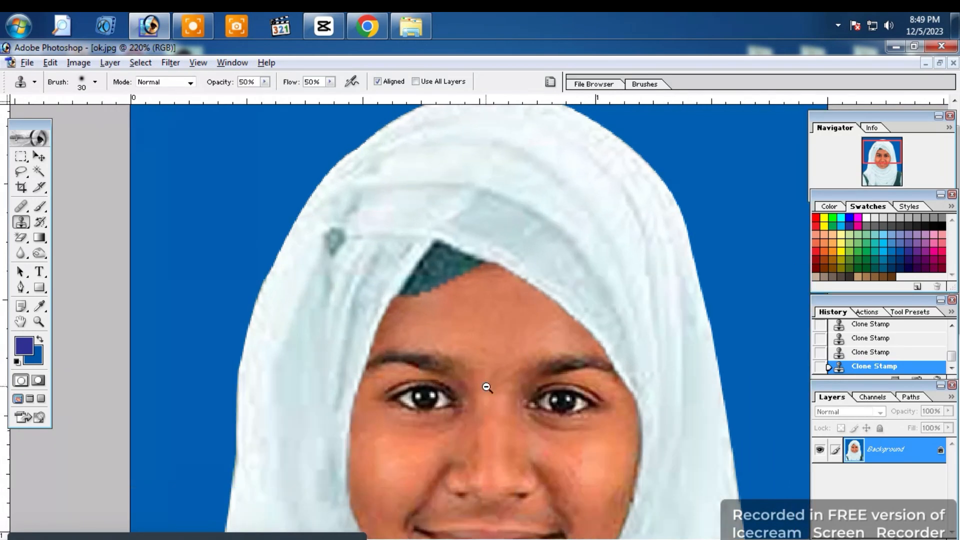
left_click_drag(473, 432, 474, 353)
left_click(385, 369, "alt")
left_click(390, 395)
left_click(428, 367)
left_click(435, 352)
left_click(452, 348)
Even out the cheek and under-eye skin on the image's right side with sampled Clone Stamp dabs
left_click(567, 389)
left_click(554, 388)
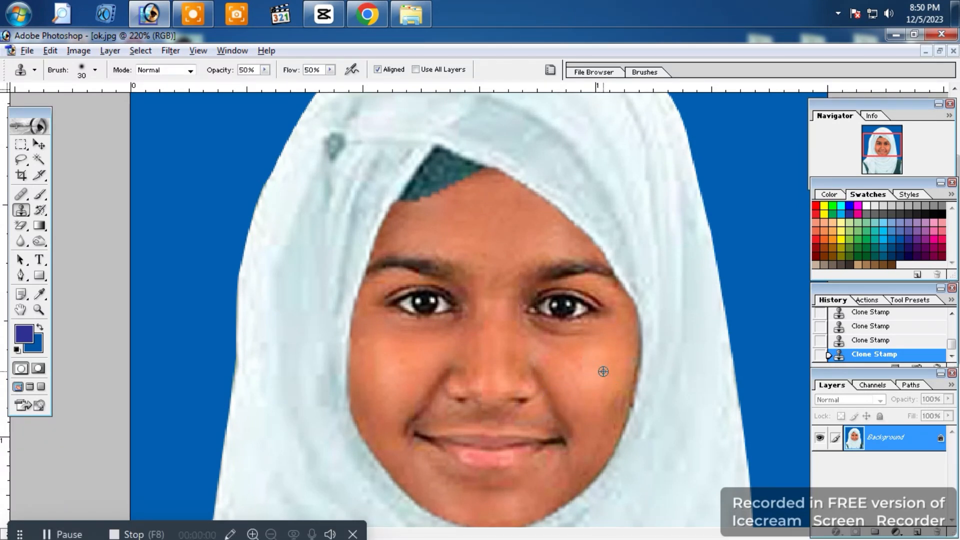
left_click(603, 371, "alt")
left_click(603, 416)
left_click(592, 398)
left_click(575, 365)
left_click(557, 355)
left_click(576, 358)
left_click(551, 347, "alt")
left_click(542, 339)
left_click(541, 332)
left_click(565, 346, "alt")
left_click(585, 347, "alt")
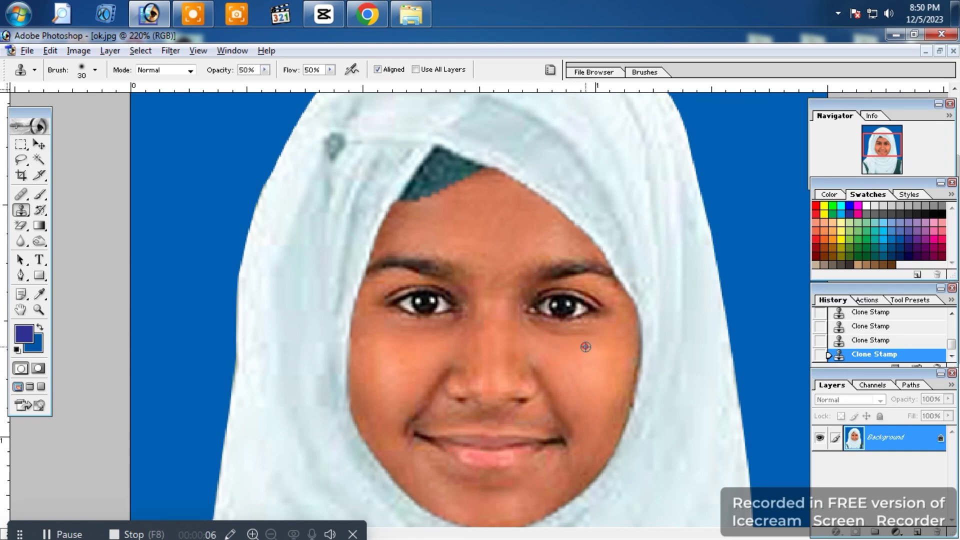
Reduce the Clone Stamp brush to size 20 and soften the smile line, mouth corner and jaw on the image's left side
scroll(587, 358, "down", 2)
scroll(498, 382, "up", 5)
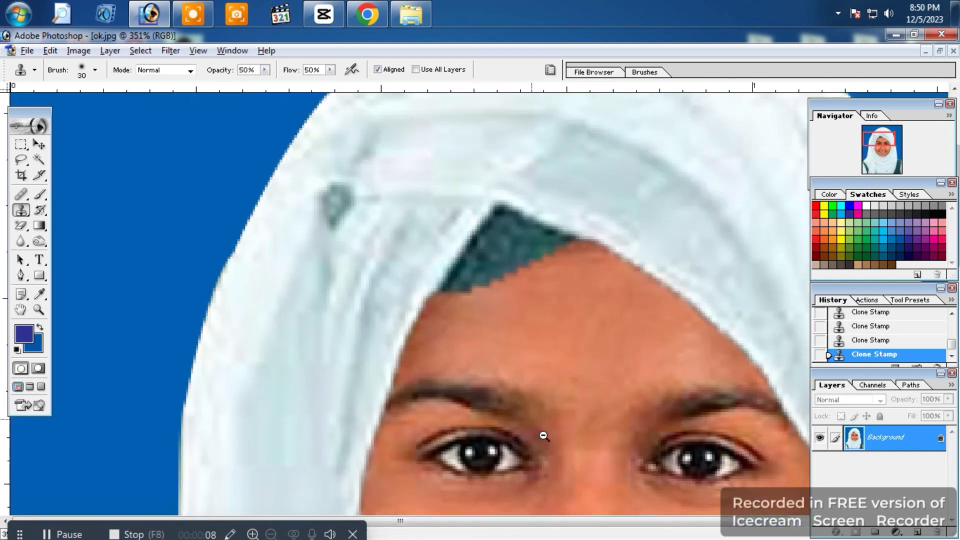
left_click_drag(505, 455, 423, 240)
left_click_drag(512, 389, 490, 317)
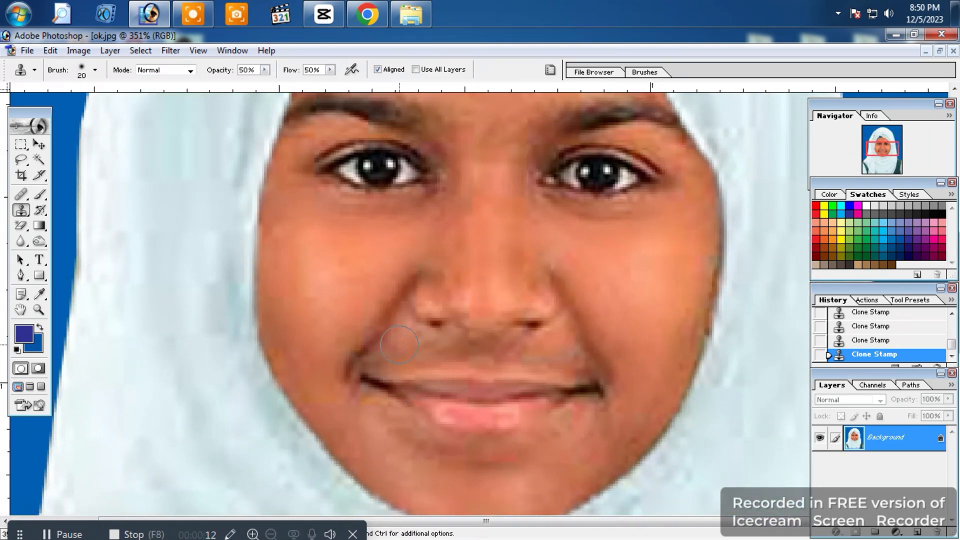
left_click(380, 331, "alt")
left_click(365, 347)
left_click(355, 363)
left_click(338, 370)
left_click(319, 396)
left_click(328, 406)
Clone smooth skin over the chin, then the jaw and outer cheek on the image's right side
left_click(387, 453)
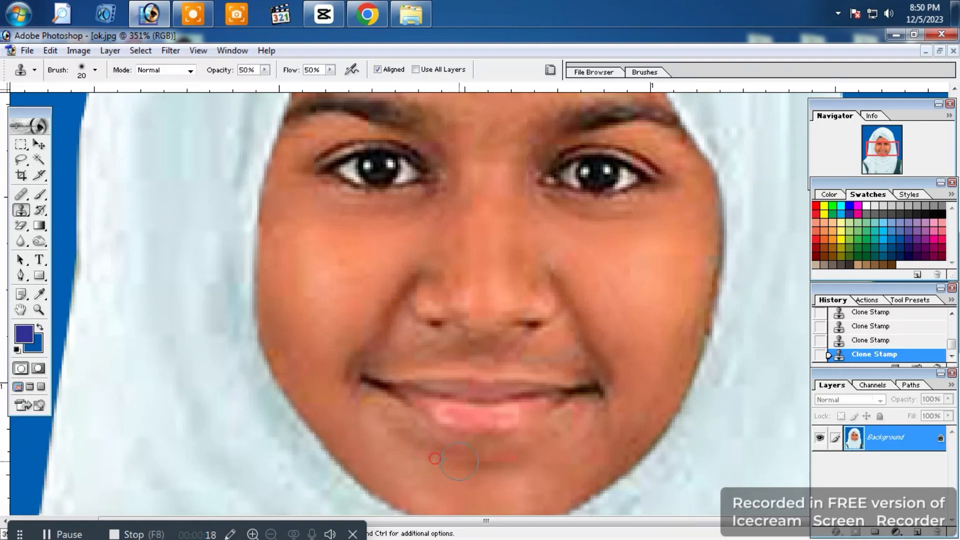
left_click(495, 459)
left_click(617, 422)
left_click(627, 439)
left_click(687, 245)
left_click(684, 357)
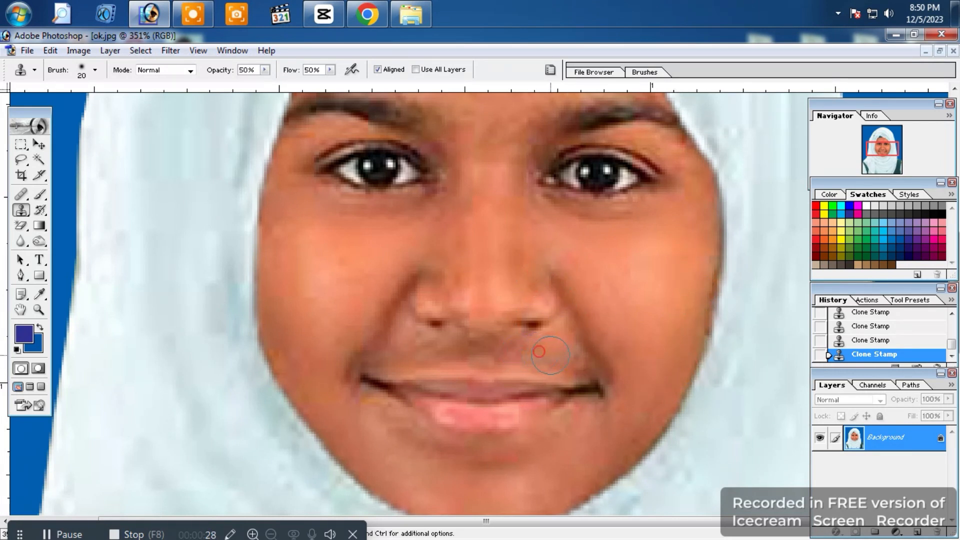
Retouch the skin above the upper lip and the smile line beside the nose with the Clone Stamp
left_click(566, 351)
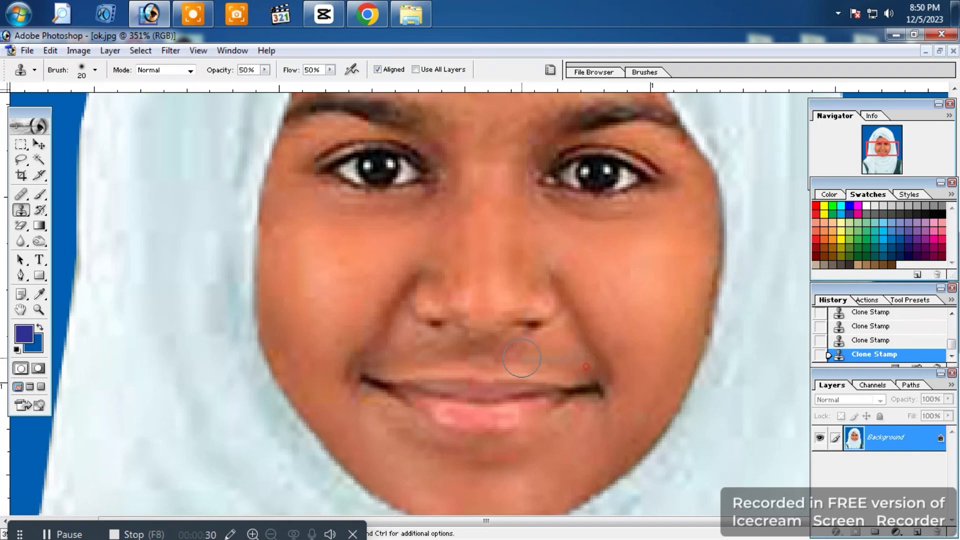
left_click(445, 344)
left_click(431, 348)
left_click(398, 273, "alt")
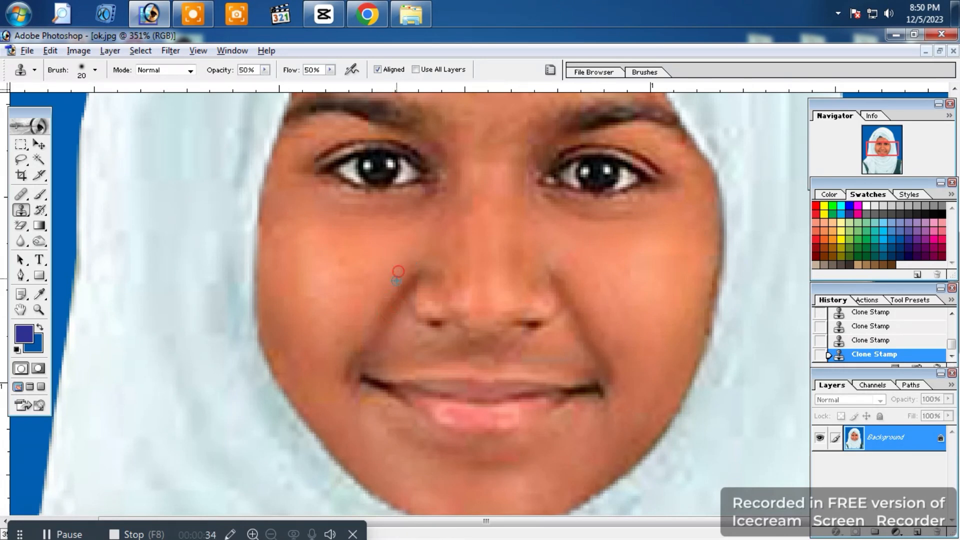
left_click(352, 356)
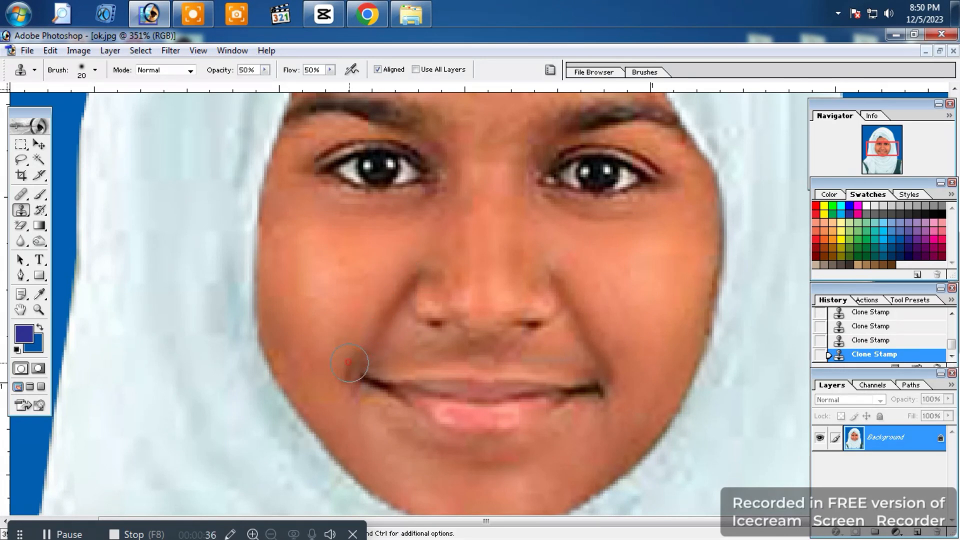
left_click(365, 326, "alt")
left_click(365, 326, "alt")
left_click(366, 326, "alt")
left_click(368, 327, "alt")
left_click(463, 327, "alt")
Reduce the whole portrait's saturation to -3 with Hue/Saturation
scroll(463, 326, "up", 4)
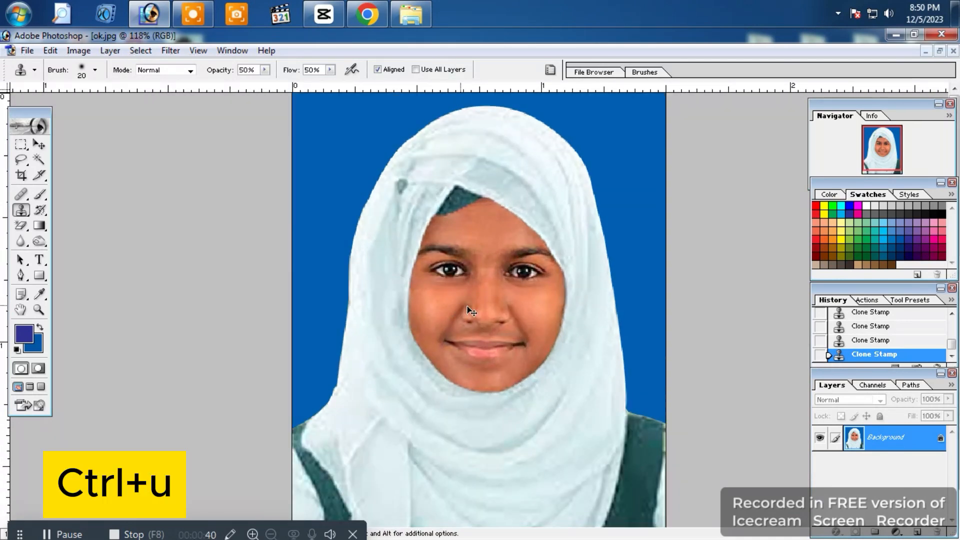
key("ctrl+u")
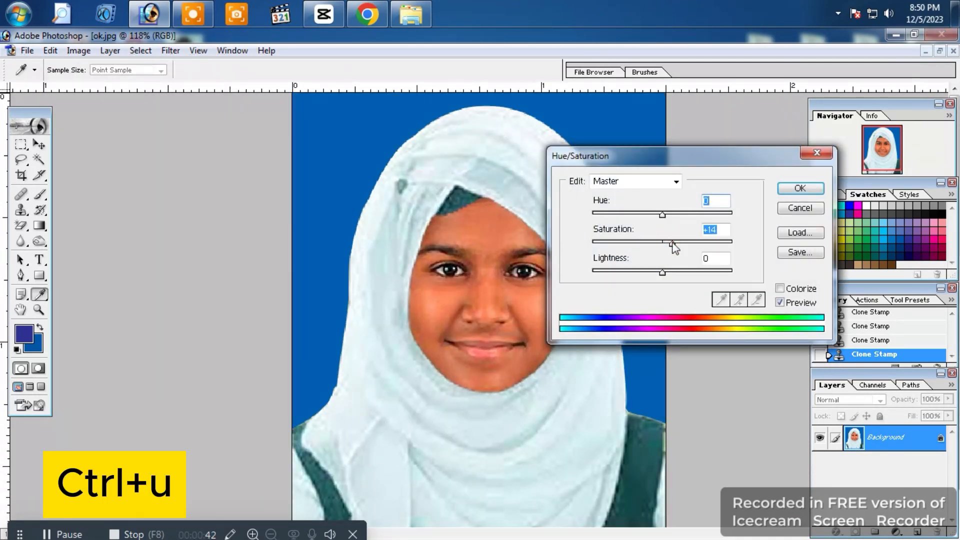
left_click_drag(658, 245, 662, 274)
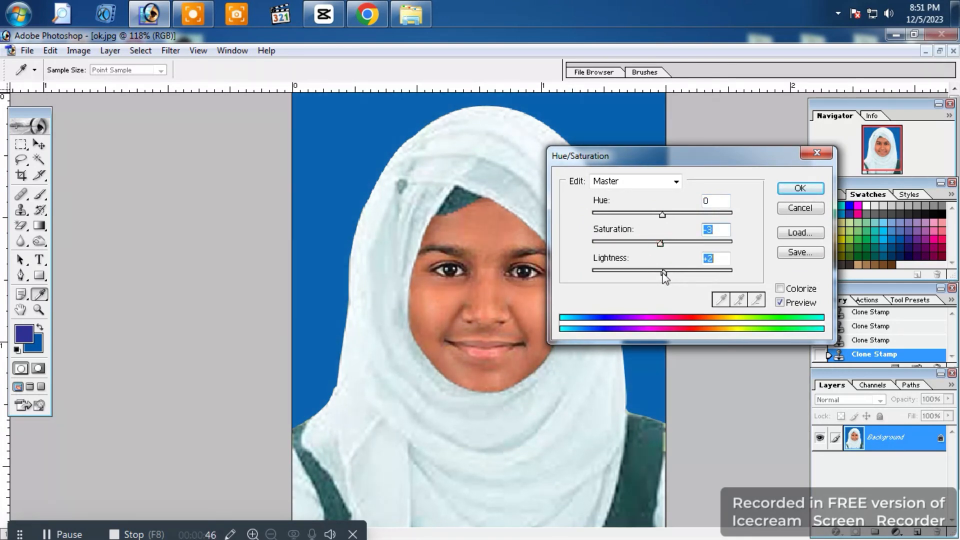
key("Return")
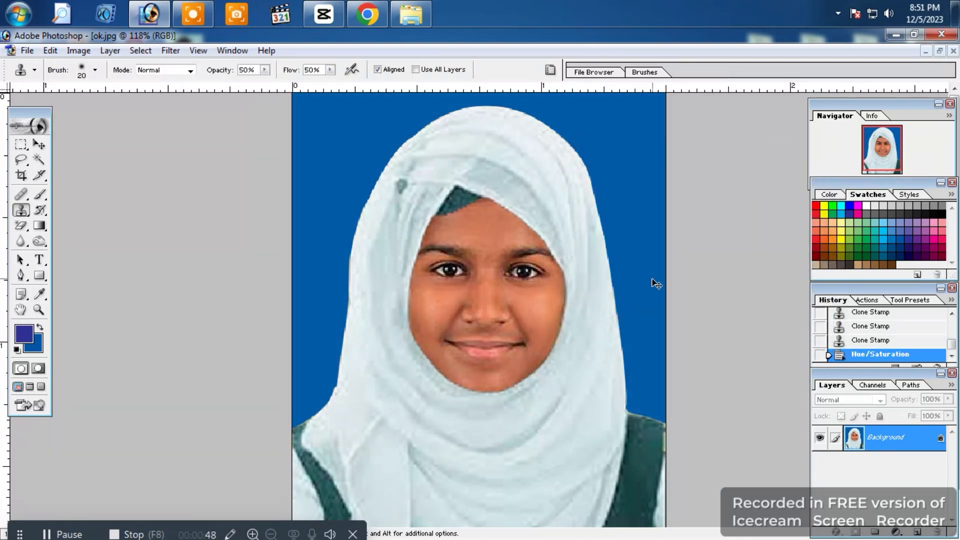
Fine-tune the whole portrait's color tones with Color Balance
key("ctrl+b")
mouse_move(756, 231)
left_mouse_down()
mouse_move(763, 233)
mouse_move(746, 242)
mouse_move(765, 248)
mouse_move(744, 250)
mouse_move(758, 220)
left_mouse_up()
left_click(741, 233)
key("Return")
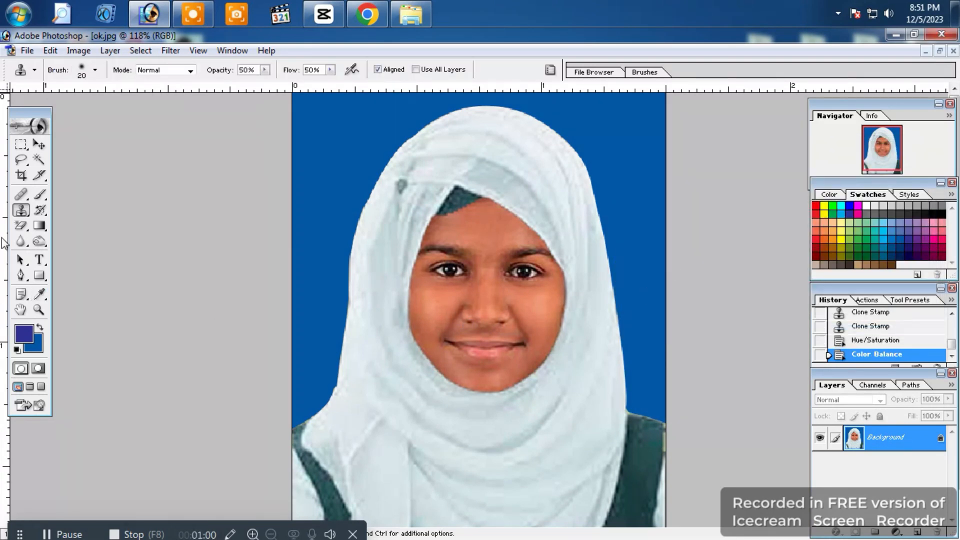
Select the facial skin with the Magic Wand at tolerance 32 and feather the selection
left_click(39, 160)
left_click(477, 345)
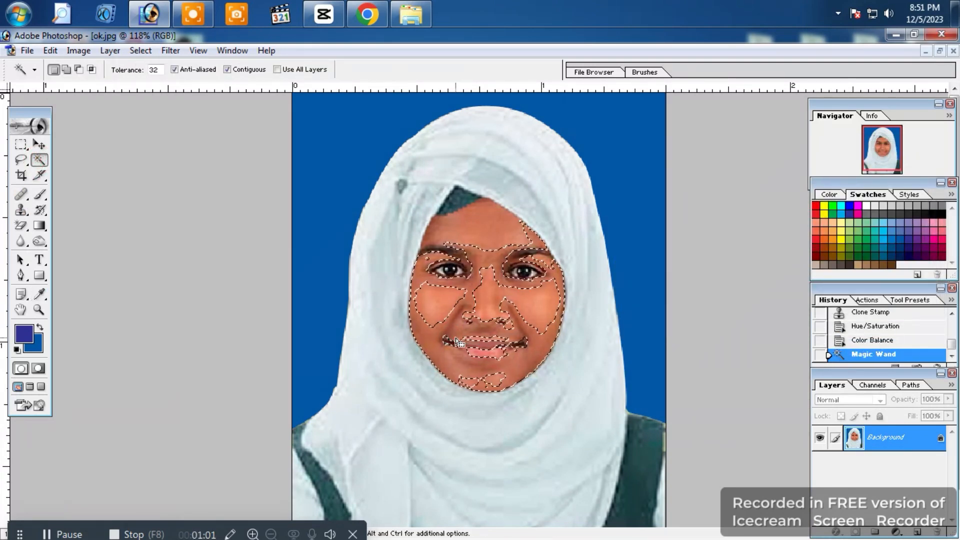
right_click(488, 317)
left_click(523, 195)
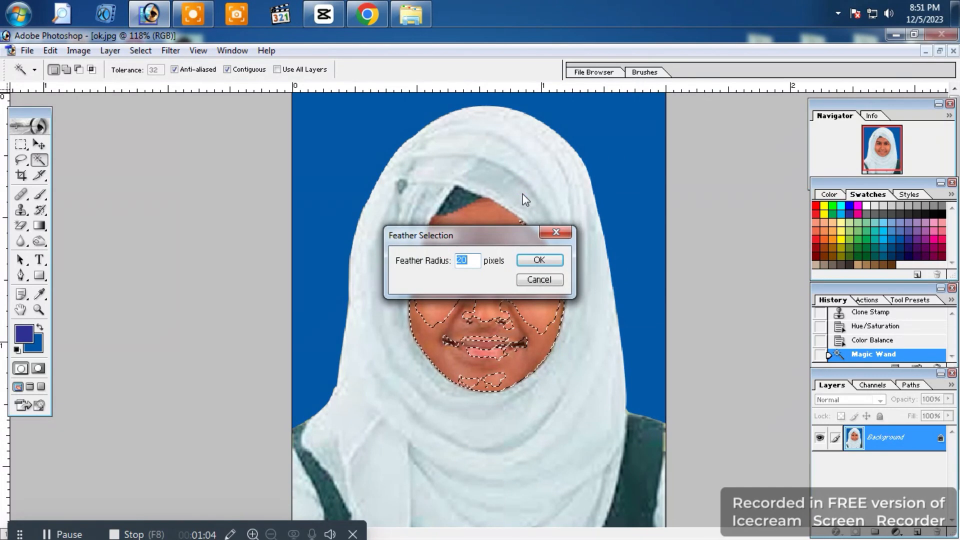
left_click(521, 260)
Add the remaining cheek, nose, forehead and eyebrow areas to the Magic Wand selection of the face
left_click(531, 311, "shift")
left_click(536, 300, "shift")
left_click(492, 295, "shift")
left_click(481, 235, "shift")
left_click(471, 244, "shift")
left_click(450, 251)
left_click(522, 254)
left_click(524, 260, "shift")
left_click(539, 260)
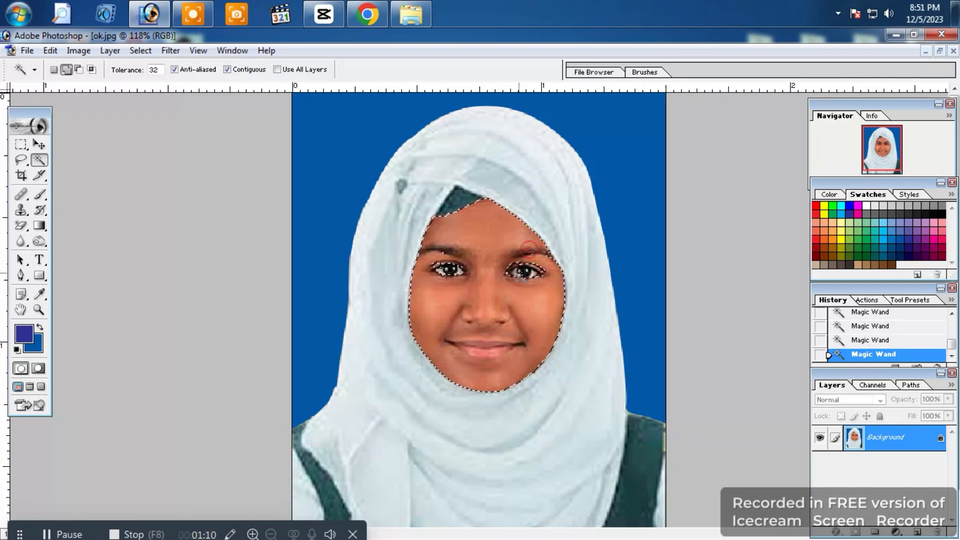
Brighten the selected face by raising the darker part of the RGB curve slightly in Curves, and deselect it
key("ctrl+m")
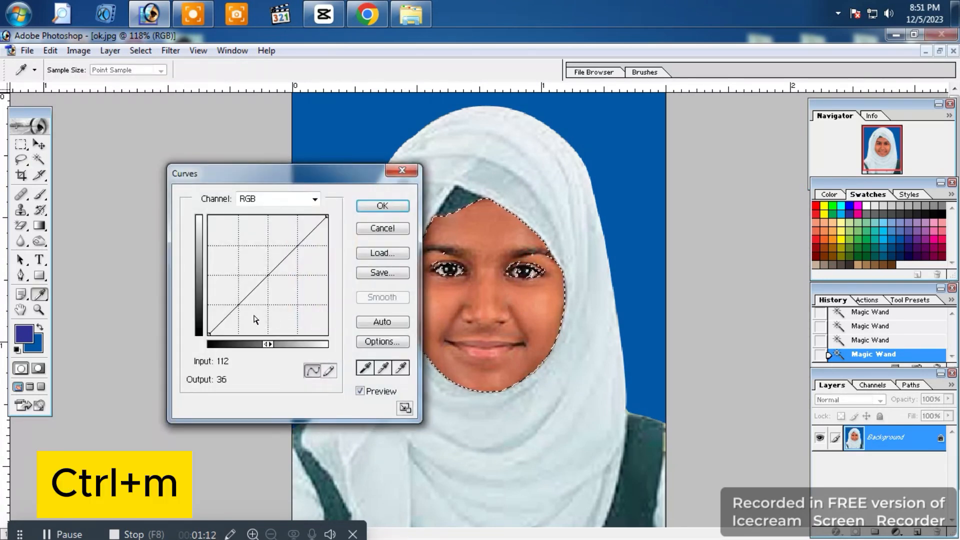
left_click_drag(235, 308, 235, 300)
key("Return")
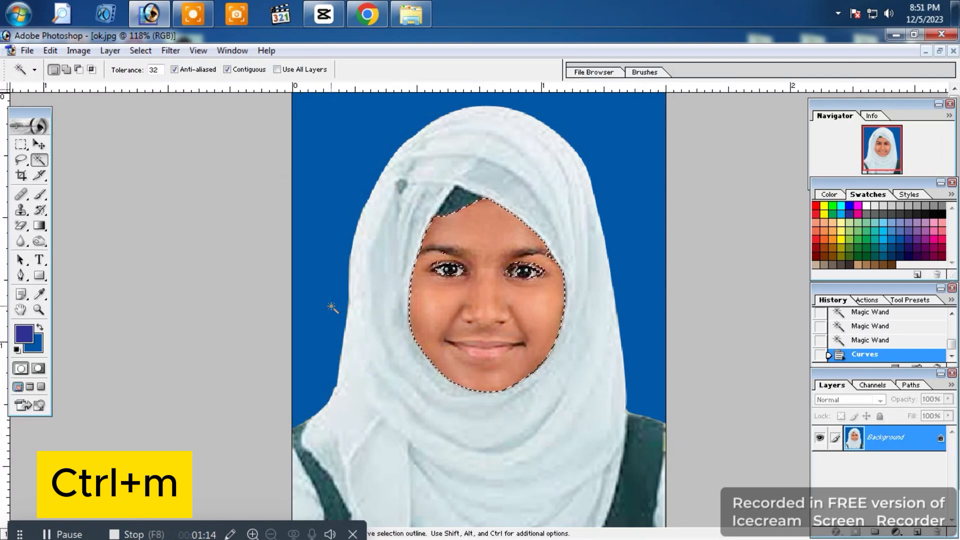
key("ctrl+d")
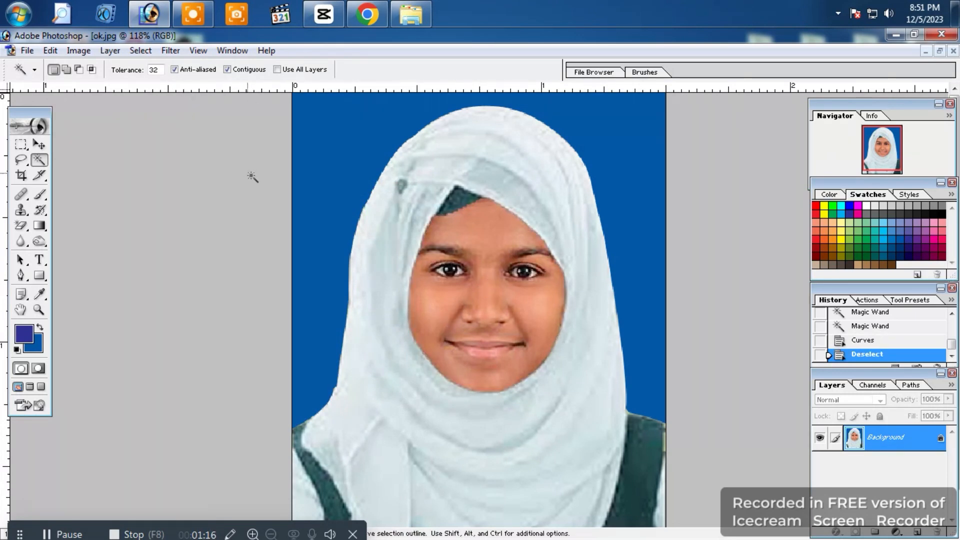
Rotate the canvas 90° clockwise
left_click(79, 50)
mouse_move(116, 191)
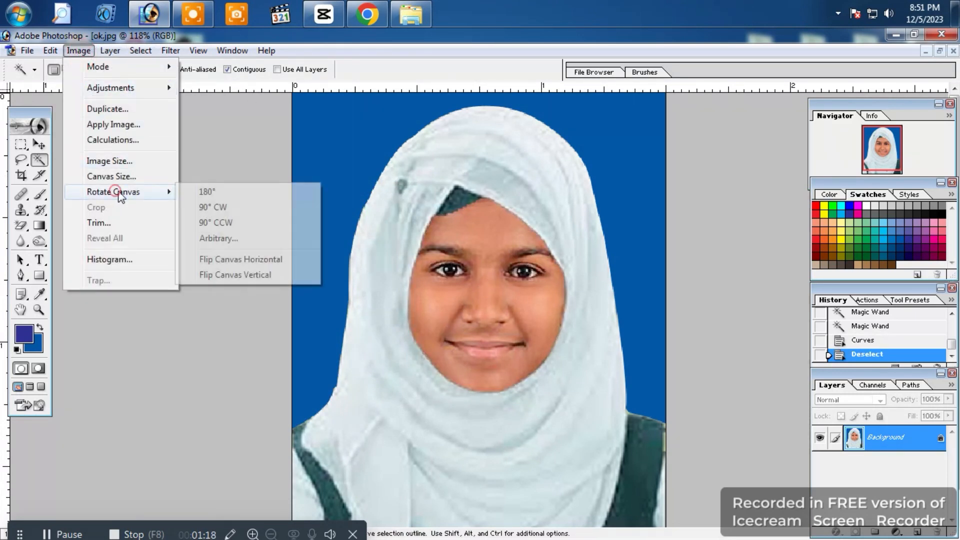
left_click(205, 206)
Apply the Grain Surgery 2 Remove Grain filter with Noise Reduction at 42%
left_click(170, 50)
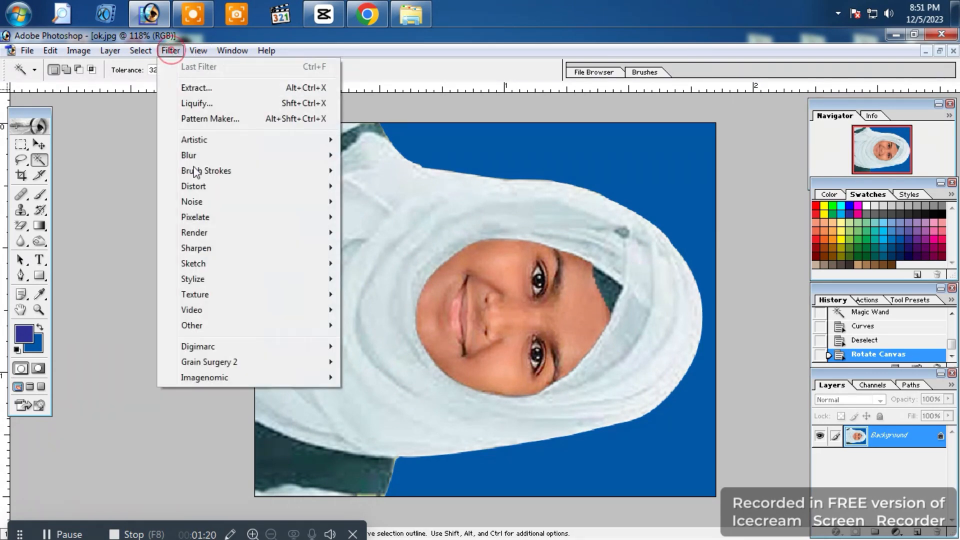
left_click(213, 361)
left_click(372, 392)
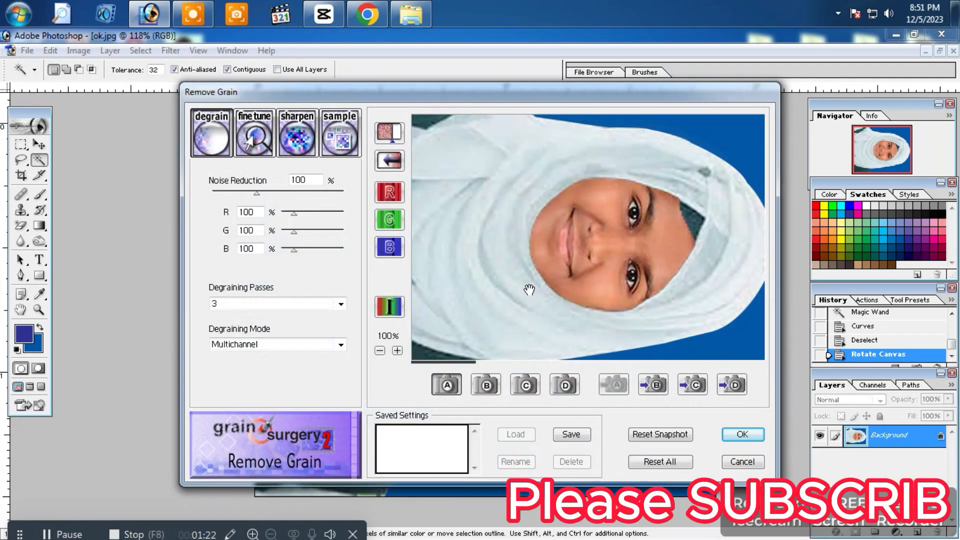
left_click_drag(256, 194, 231, 194)
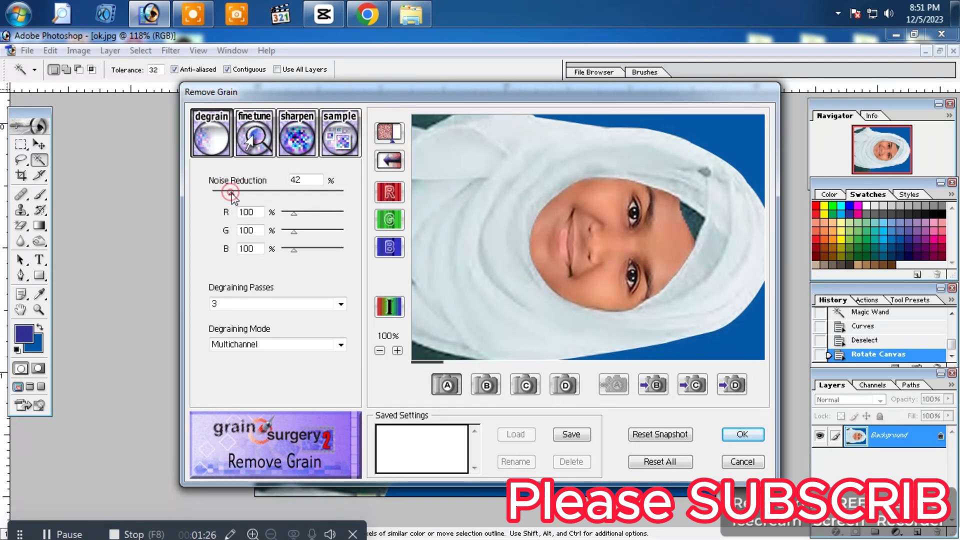
key("Return")
Rotate the canvas 90° counterclockwise to bring the portrait upright
left_click(79, 50)
left_click(120, 192)
left_click(212, 222)
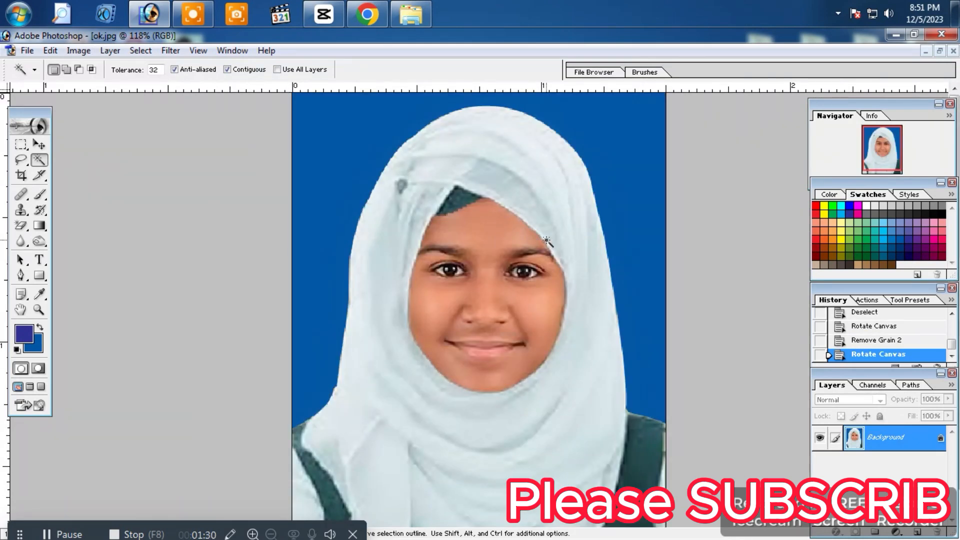
key("ctrl+minus")
key("ctrl+minus")
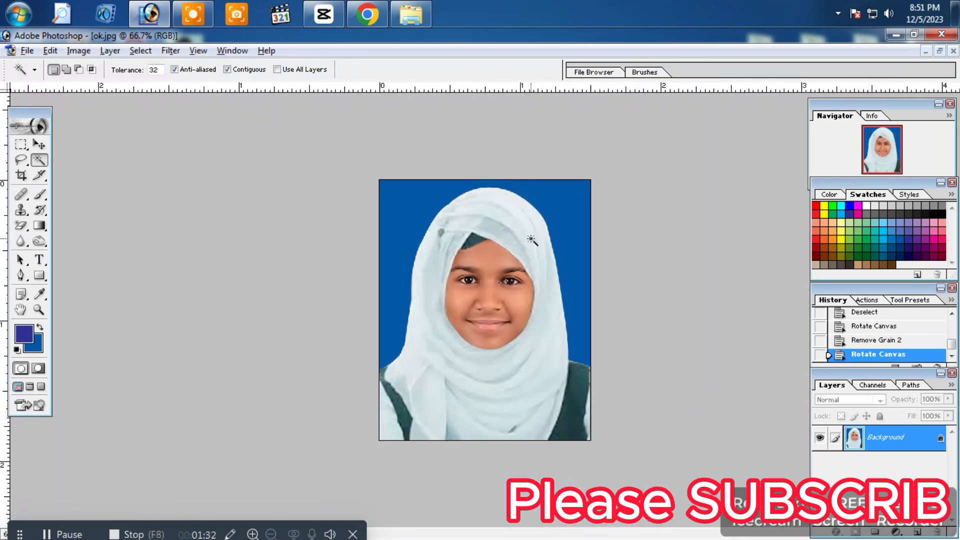
key("ctrl+0")
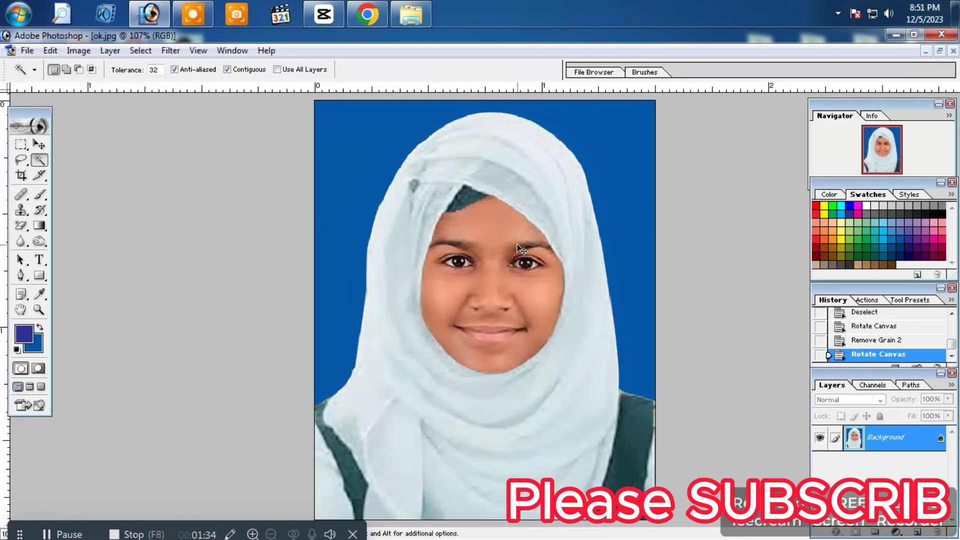
left_click(390, 313)
left_click(570, 395, "shift")
left_click(574, 364, "shift")
left_click(414, 187, "shift")
Select the dark green undercap patch and the green vest on both shoulders with the Magic Wand
left_click(460, 200)
left_click(463, 200, "shift")
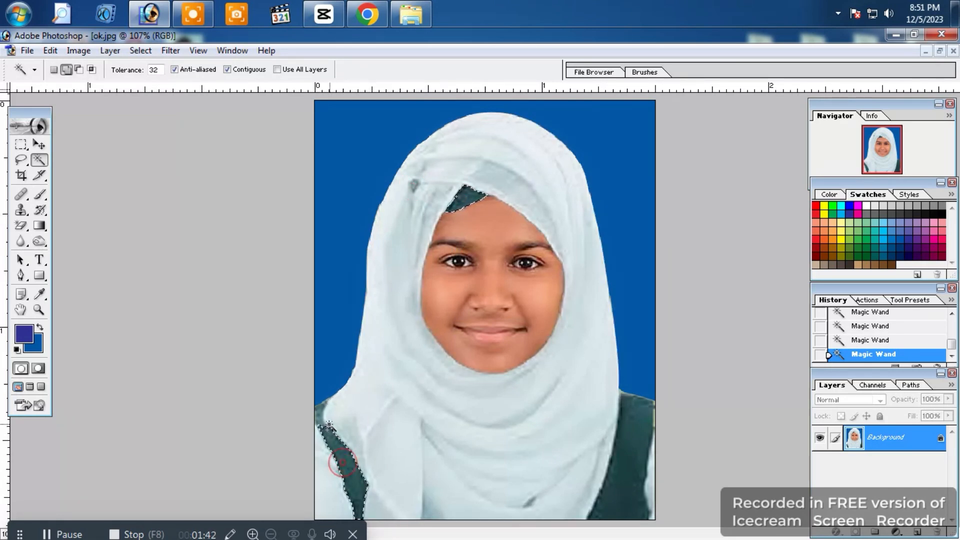
left_click(314, 414, "shift")
left_click(643, 418, "shift")
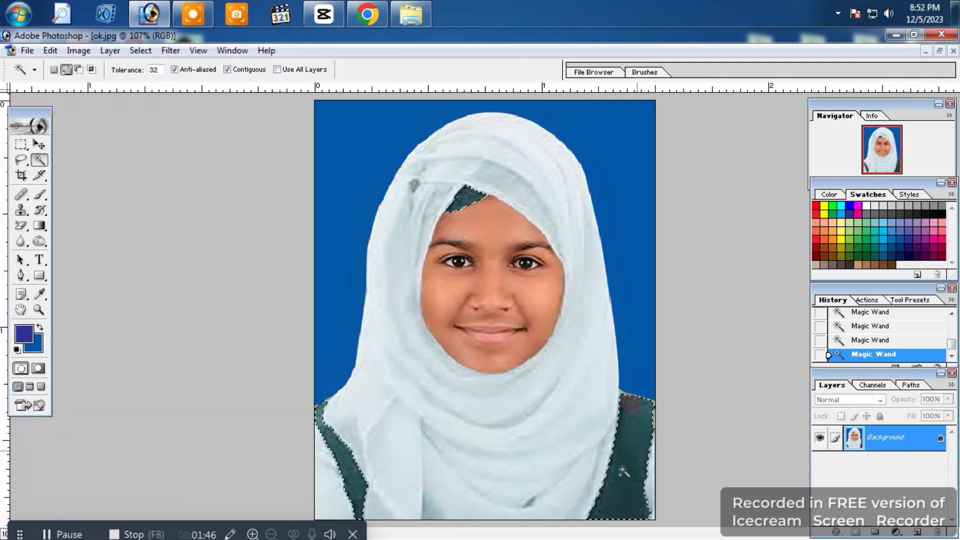
scroll(543, 497, "up", 1)
left_click(621, 488, "shift")
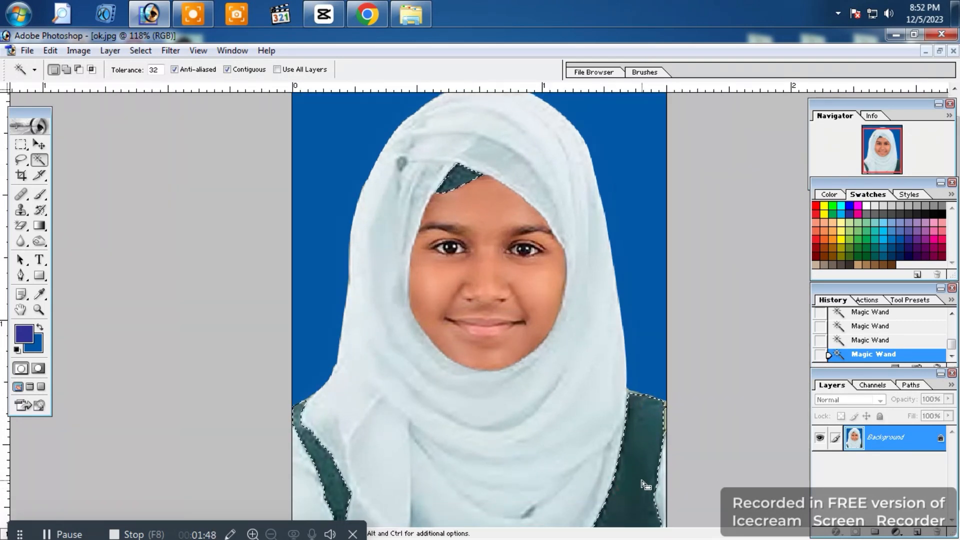
Recolor the selected green fabric in Hue/Saturation with Saturation +27, Lightness -33 and a hue shifted toward pure green
key("ctrl+u")
left_click_drag(662, 273, 640, 271)
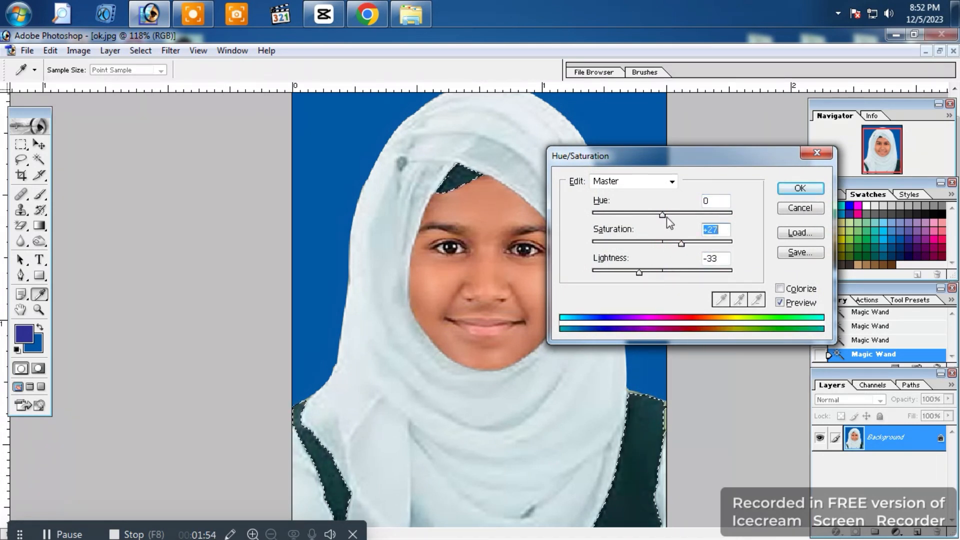
left_click_drag(665, 215, 642, 219)
key("Return")
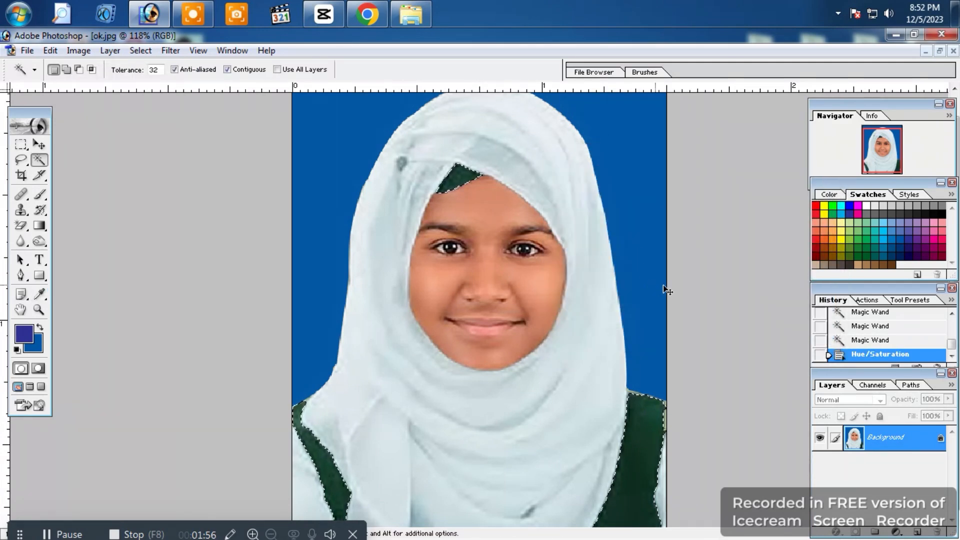
Shift the selected green undercap and vest toward a warmer yellow-green with Color Balance on the midtones and deselect
key("ctrl+b")
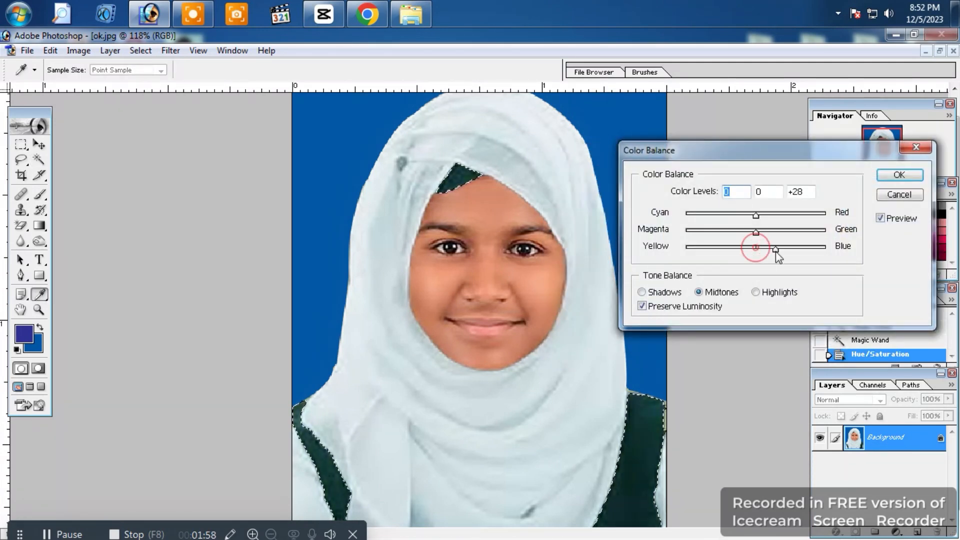
left_click_drag(775, 251, 775, 215)
key("Return")
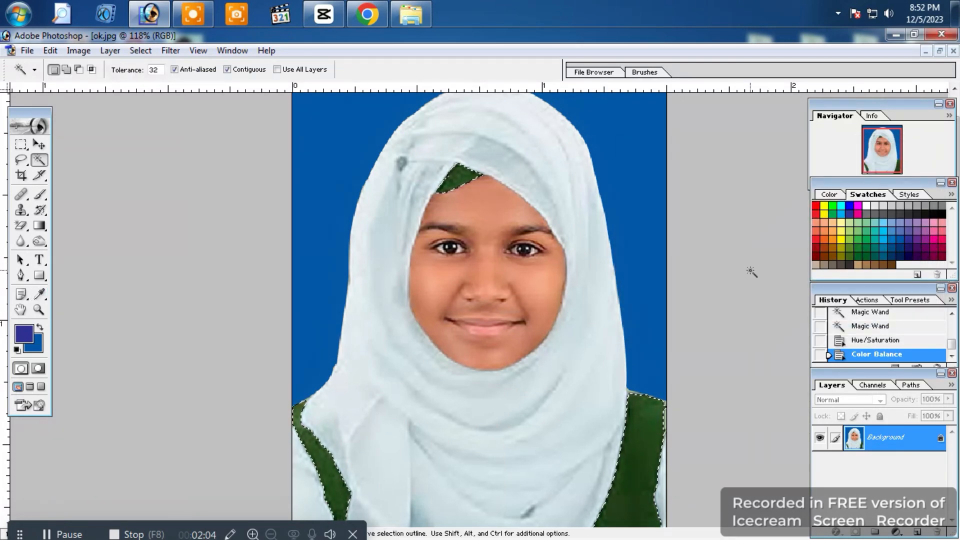
key("ctrl+d")
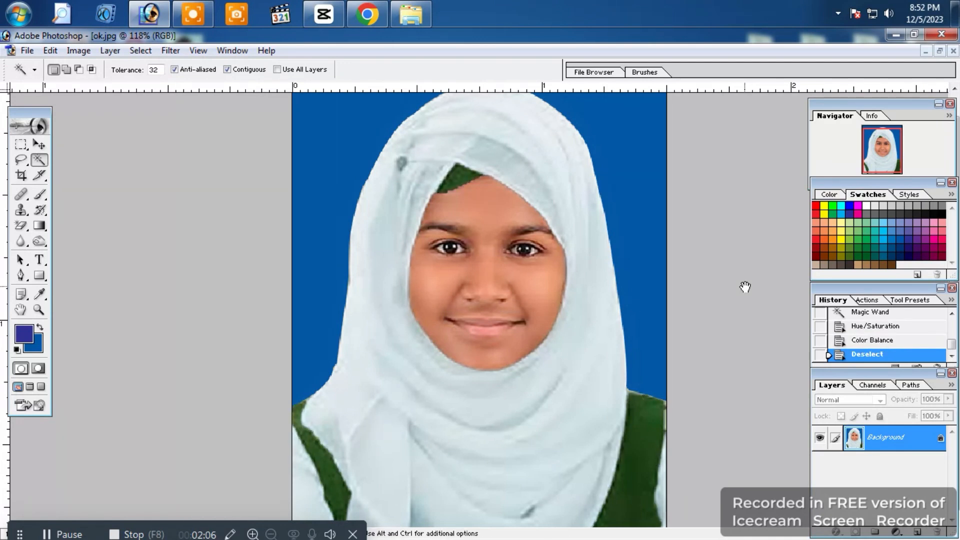
Select the whole white hijab and the white sleeve beside the vest with the Magic Wand at tolerance 32
key("ctrl+minus")
left_click(518, 420)
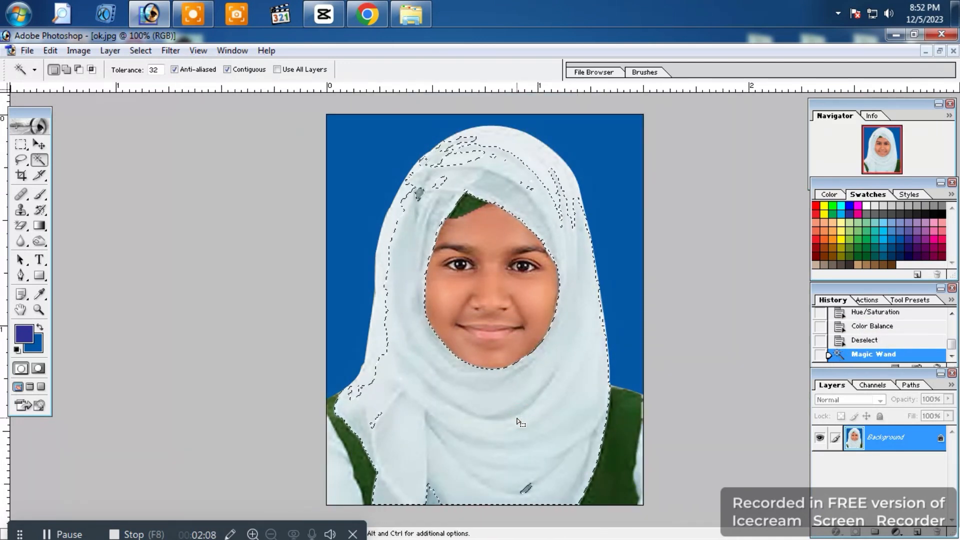
left_click(473, 421, "shift")
left_click(429, 418, "shift")
left_click(394, 404, "shift")
left_click(332, 482, "shift")
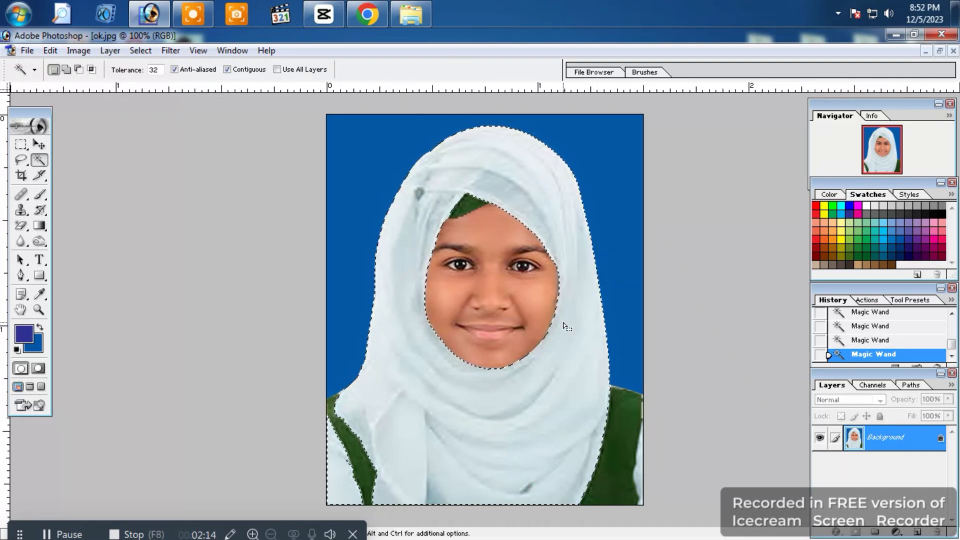
Brighten the selected white fabric slightly by raising the RGB midtones in Curves
key("ctrl+m")
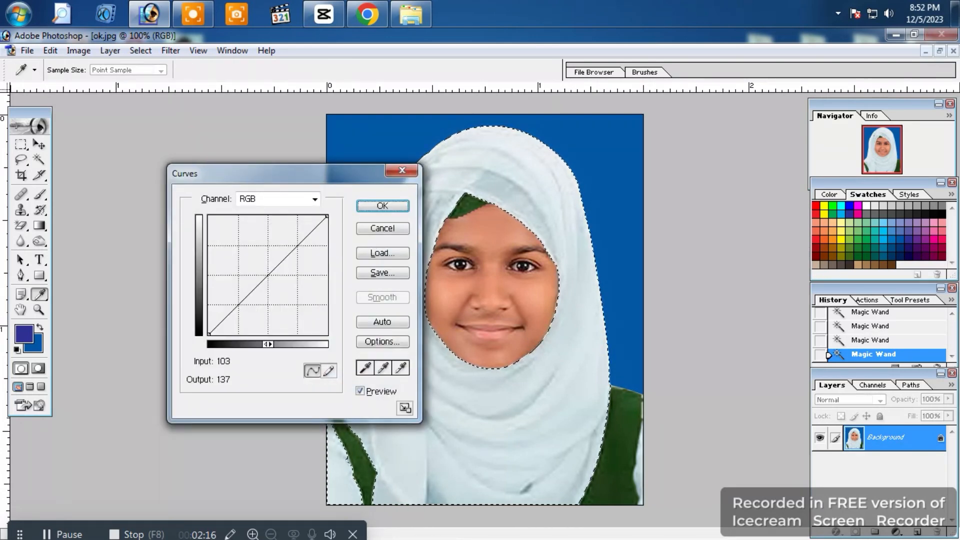
left_click_drag(259, 273, 257, 270)
key("Return")
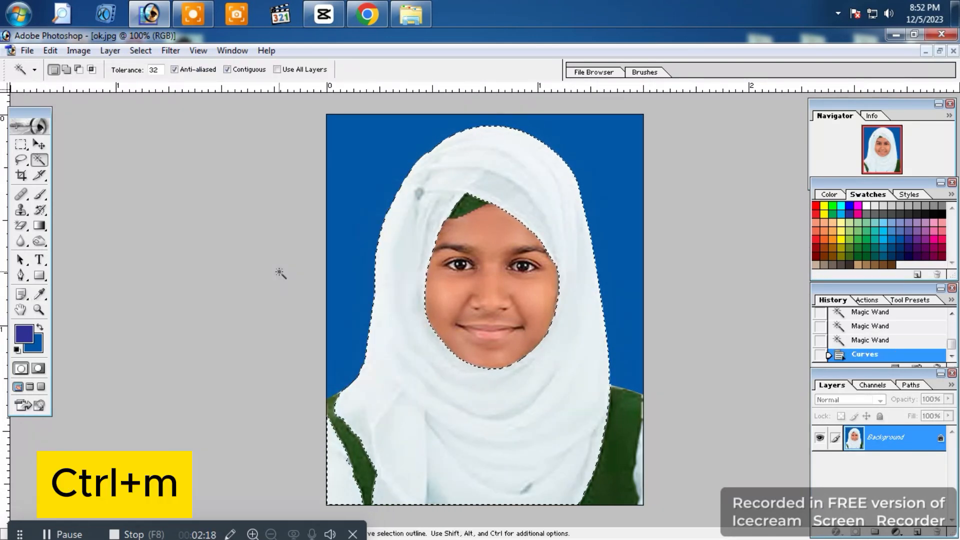
Reduce the blue tint of the selected white fabric in Hue/Saturation by lowering its saturation, with slight hue and lightness adjustments, and deselect
key("ctrl+u")
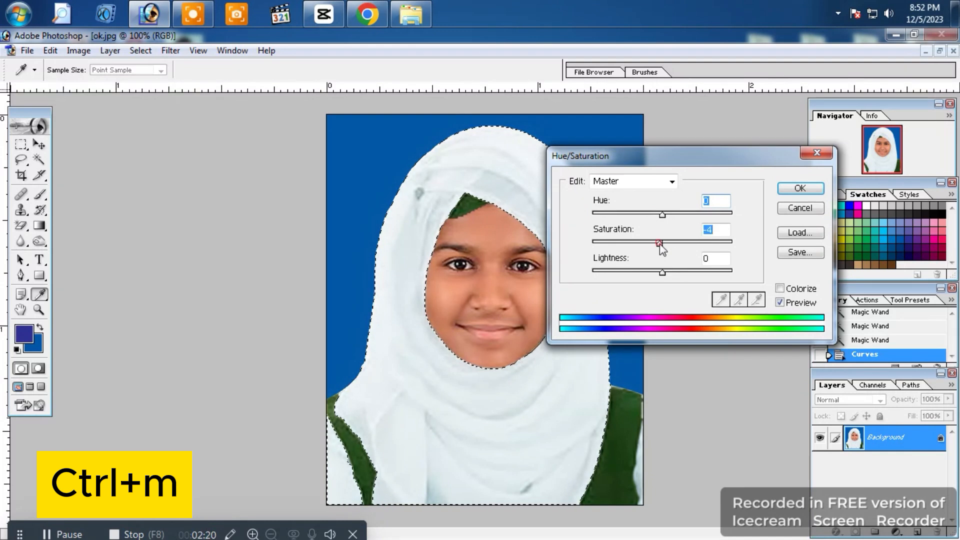
left_click_drag(660, 243, 616, 243)
mouse_move(661, 214)
left_mouse_down()
mouse_move(694, 218)
mouse_move(620, 224)
mouse_move(657, 215)
left_mouse_up()
left_click_drag(617, 243, 665, 276)
left_click(660, 273)
key("Return")
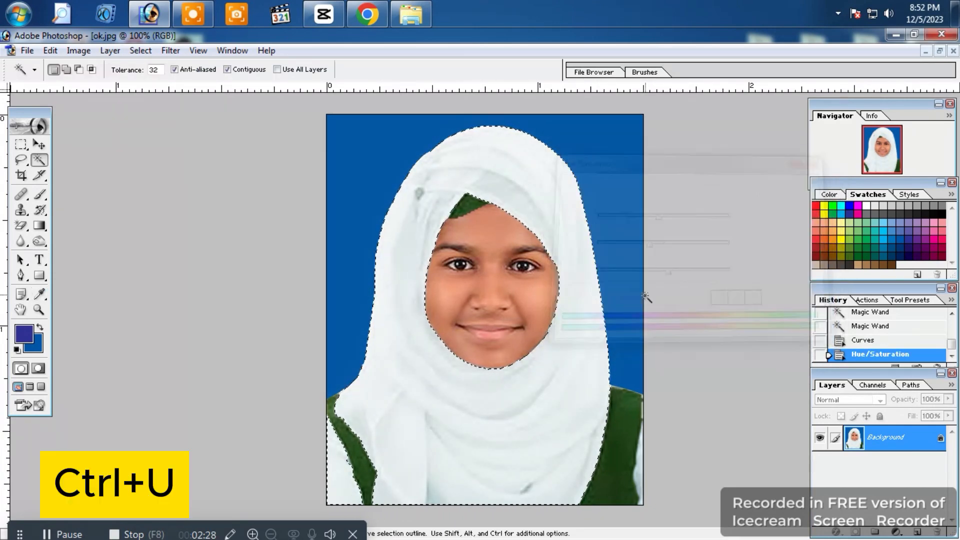
key("ctrl+d")
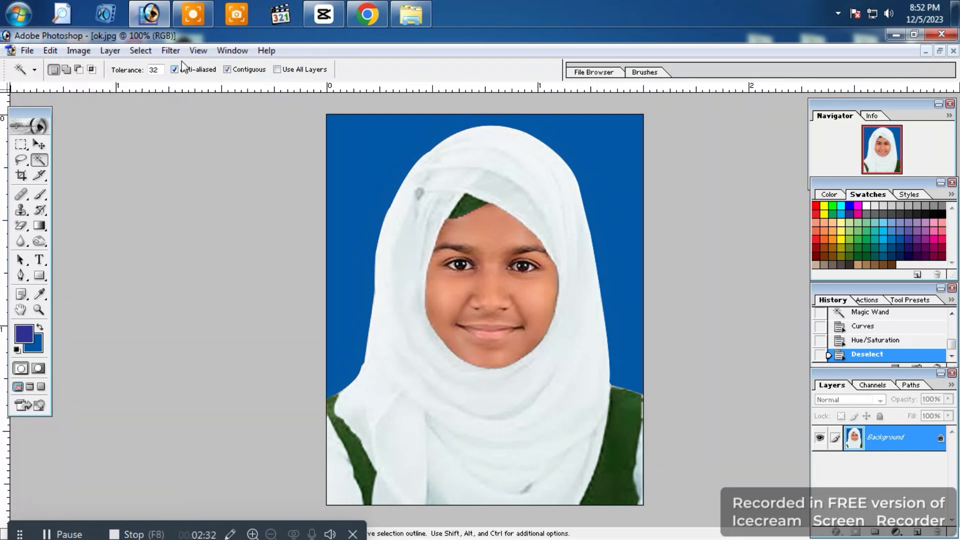
Apply the Imagenomic Noiseware Professional filter to the portrait with its Default settings
left_click(171, 51)
mouse_move(218, 377)
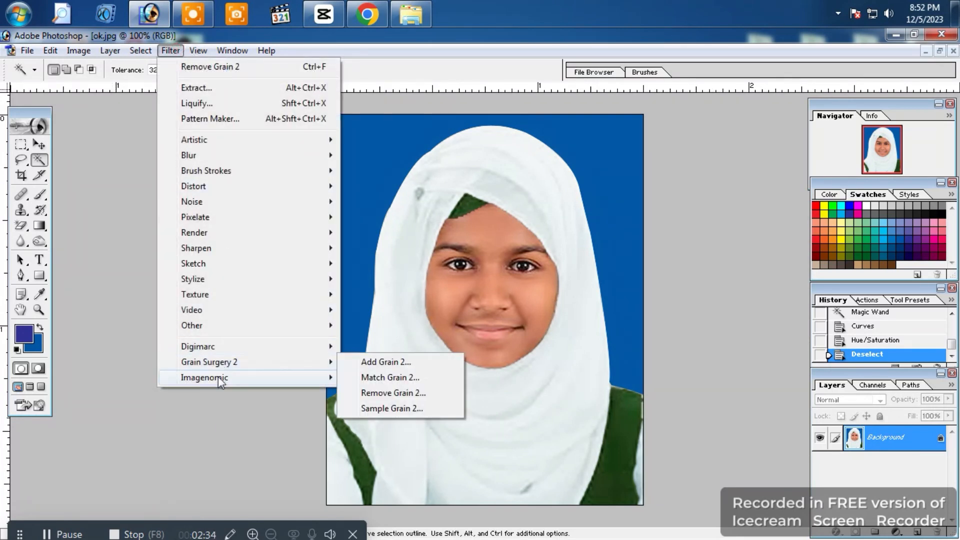
left_click(224, 377)
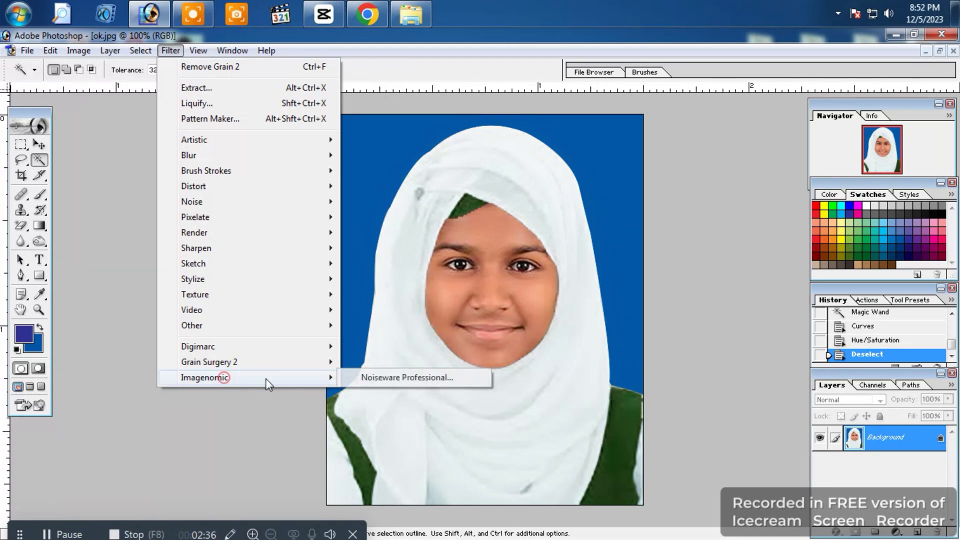
left_click(401, 378)
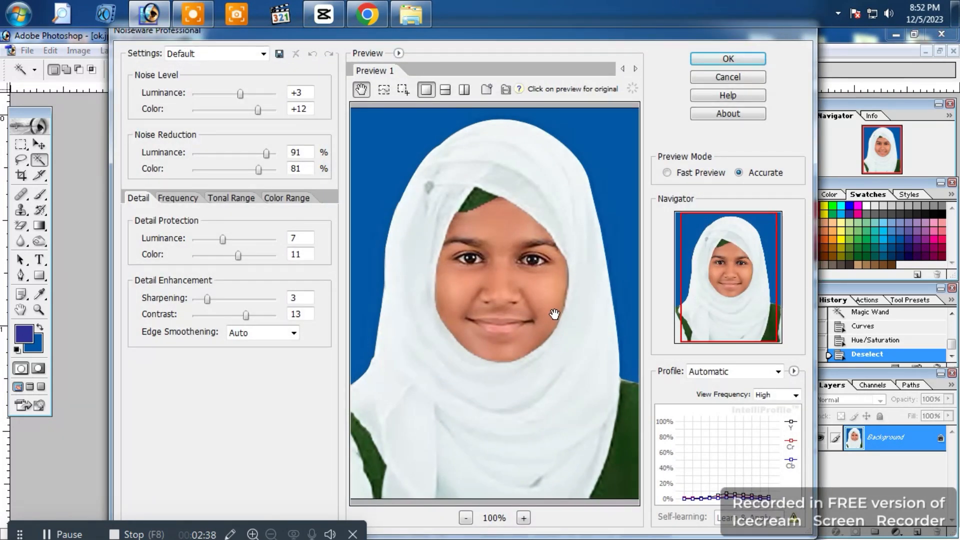
key("Return")
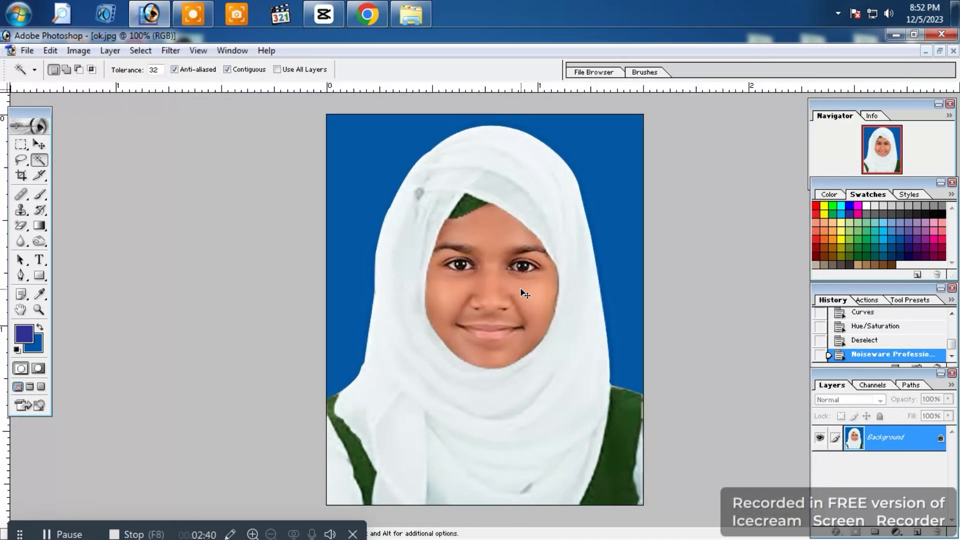
Brighten the whole portrait slightly by raising the midtones of the RGB curve
key("ctrl+m")
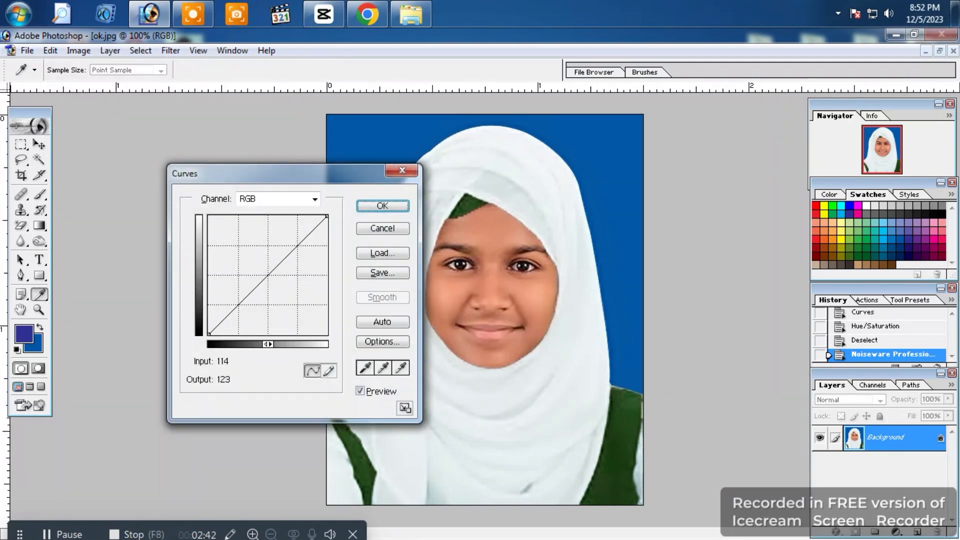
left_click(259, 275)
key("Return")
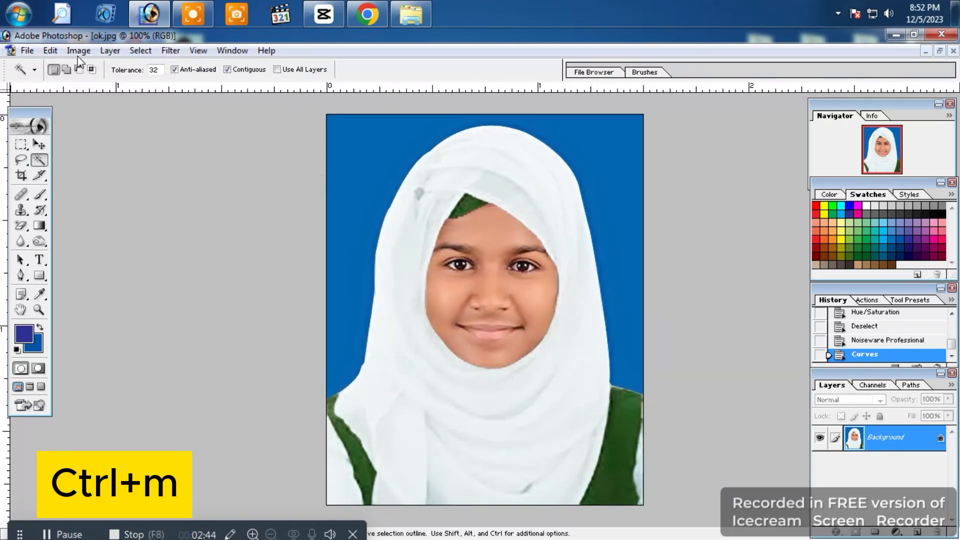
Rotate the canvas 90° clockwise and apply the Grain Surgery 2 Remove Grain filter with Noise Reduction at 52%
left_click(78, 50)
mouse_move(126, 193)
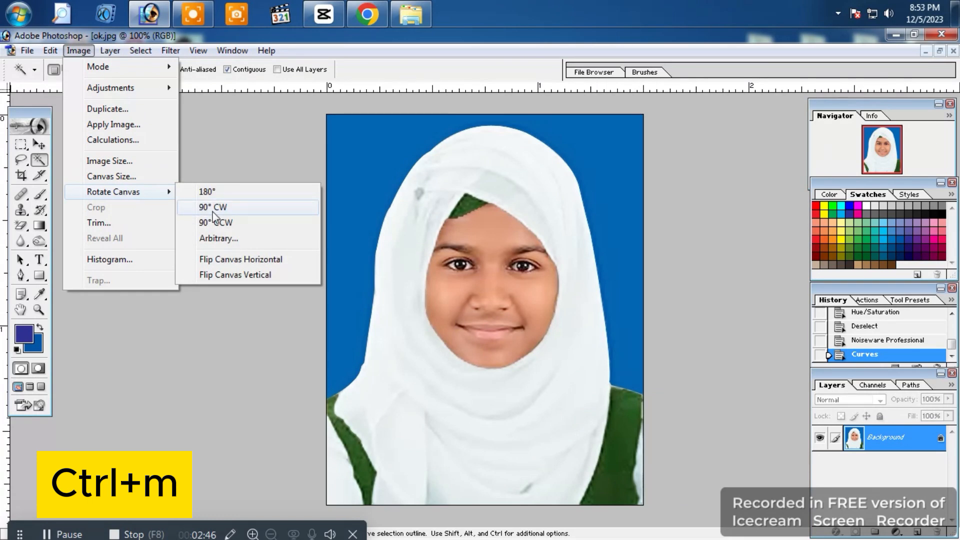
left_click(212, 210)
left_click(170, 50)
mouse_move(221, 362)
left_click(394, 394)
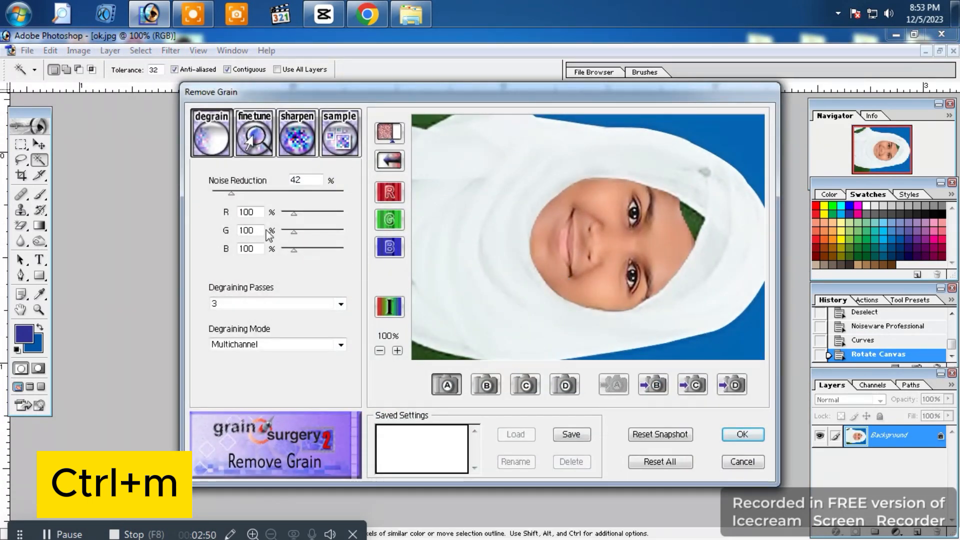
left_click_drag(232, 192, 234, 193)
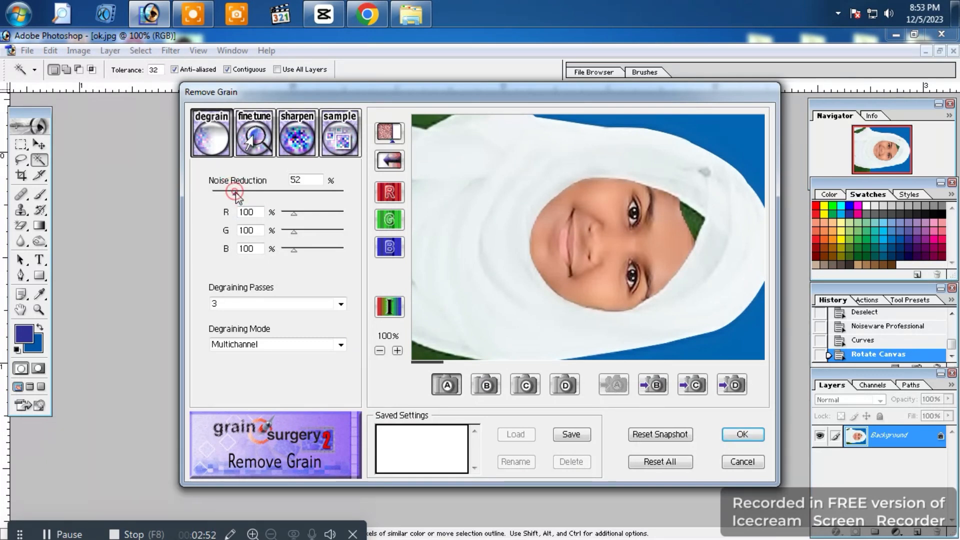
key("Return")
Rotate the canvas 90° counterclockwise to return the portrait upright
left_click(79, 50)
mouse_move(120, 192)
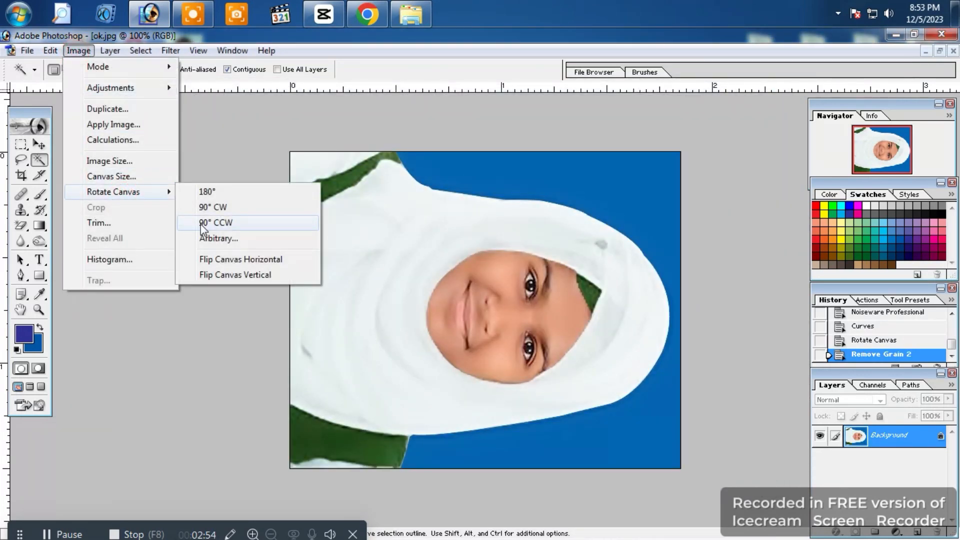
left_click(202, 223)
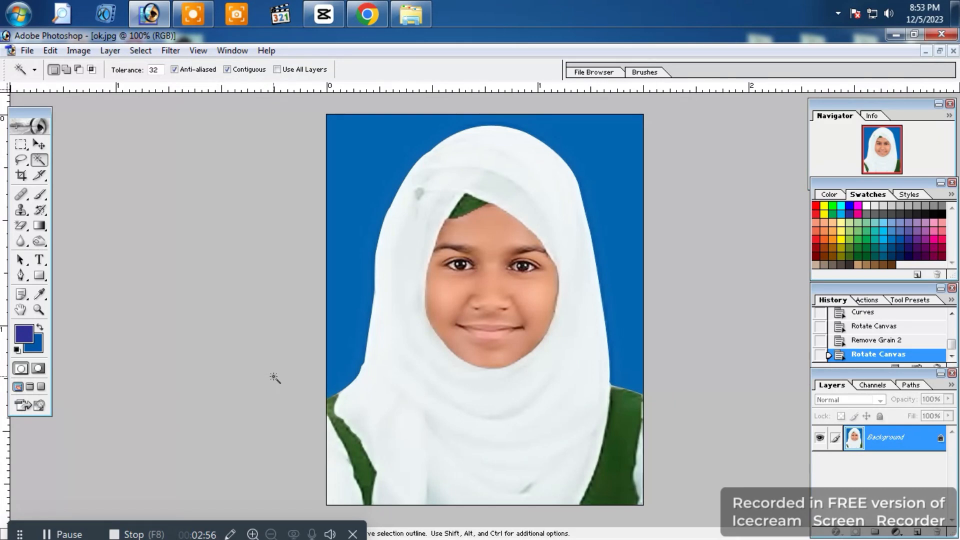
Create a new blank page, copy the finished portrait from ok.jpg onto it, and maximize the new document
key("ctrl+n")
key("Return")
left_click(374, 245)
left_click_drag(244, 99, 604, 200)
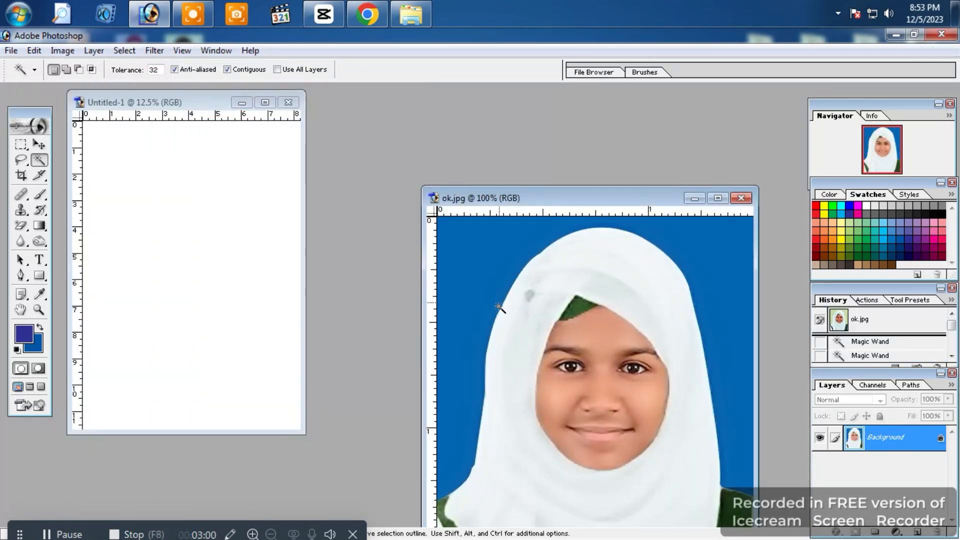
key("v")
left_click_drag(503, 370, 223, 238)
left_click(265, 102)
Position the portrait in the page's upper-left corner and place a duplicate right beside it with a small gap
left_click_drag(520, 302, 445, 201)
key("Down")
key("Down")
key("Right")
key("Right")
key("Right")
key("Right")
key("Right")
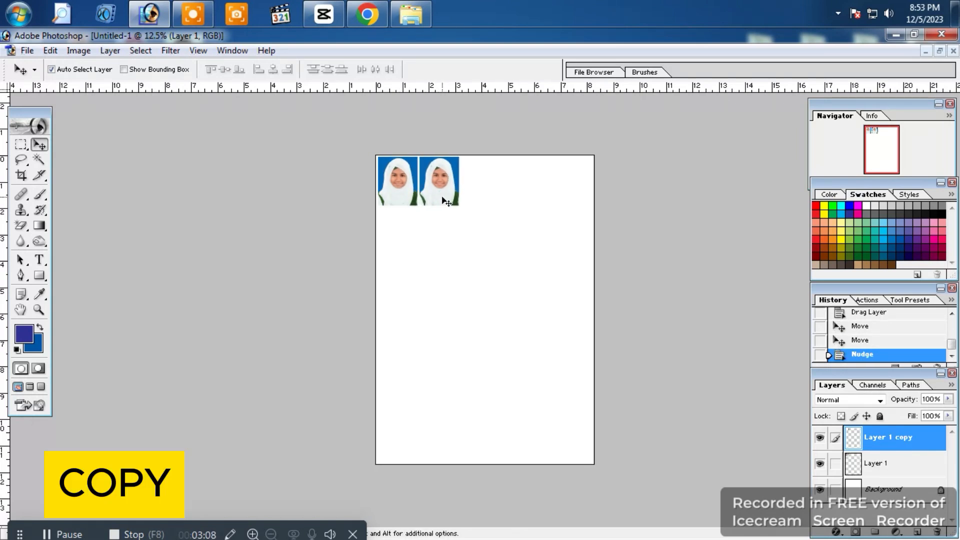
Merge the two portraits into one layer and duplicate the pair to fill two aligned rows of four photos
key("ctrl+e")
left_click_drag(419, 200, 484, 220)
left_click_drag(439, 187, 502, 235)
key("Right")
key("Down")
key("Down")
key("Right")
key("Up")
key("Up")
key("Left")
key("Left")
key("Left")
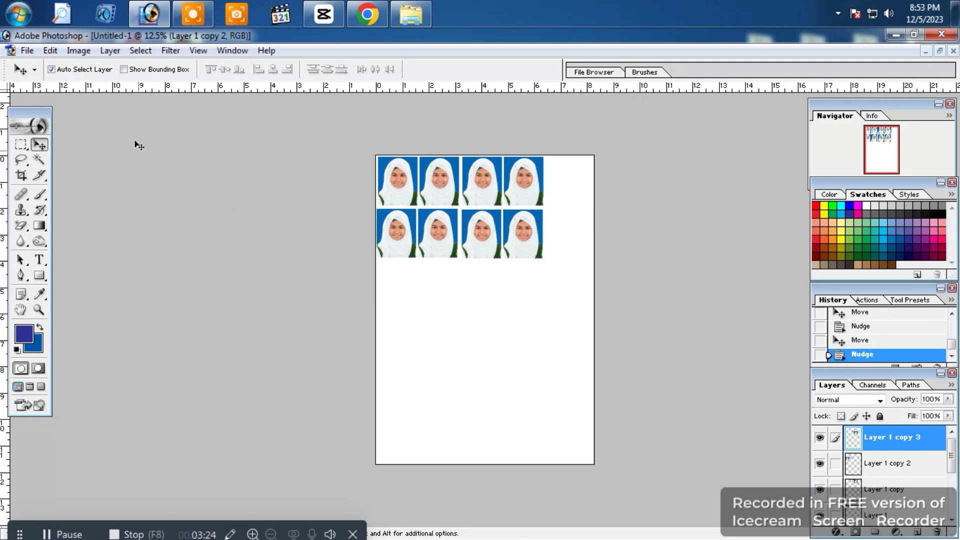
Save the photo sheet on the Desktop as a JPEG copy named ss
left_click(30, 52)
left_click(60, 180)
left_click(519, 324)
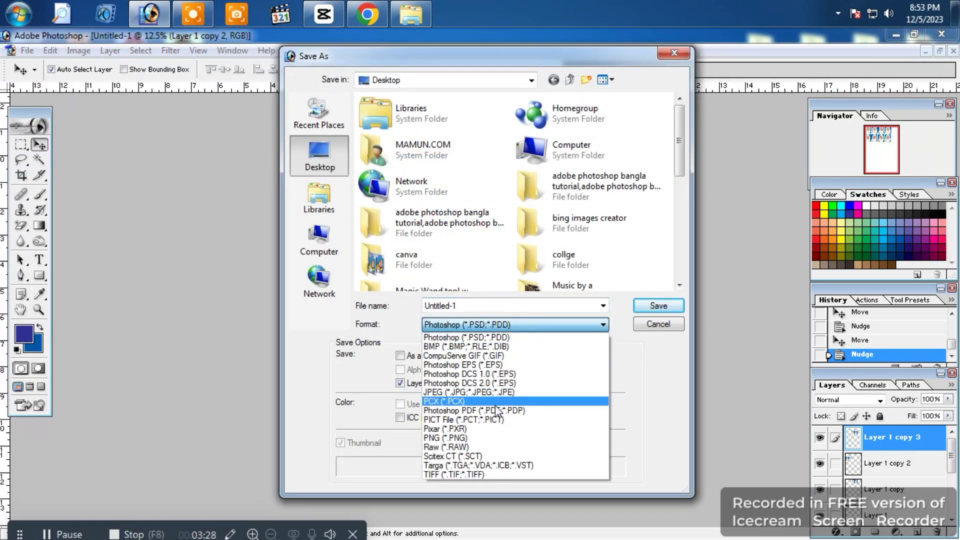
left_click(482, 398)
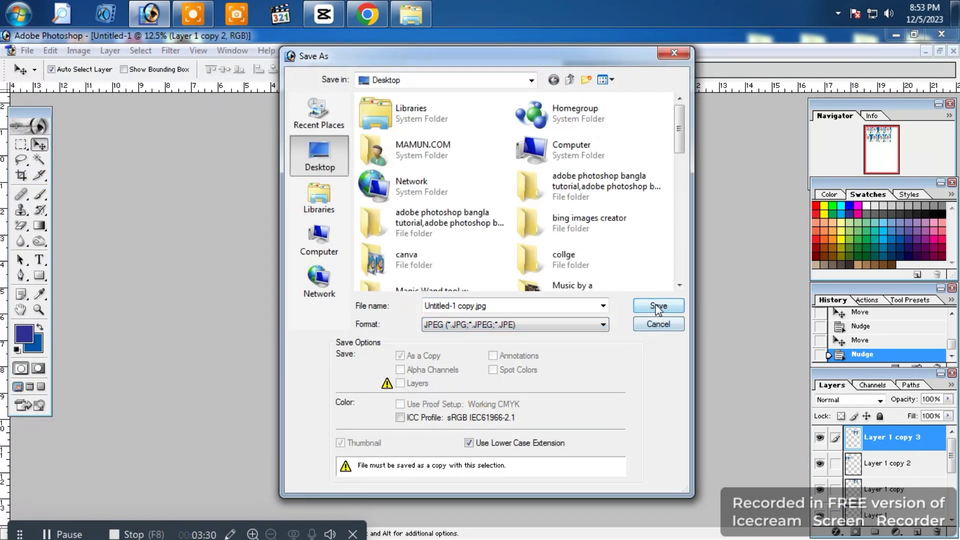
left_click(657, 306)
left_click(501, 235)
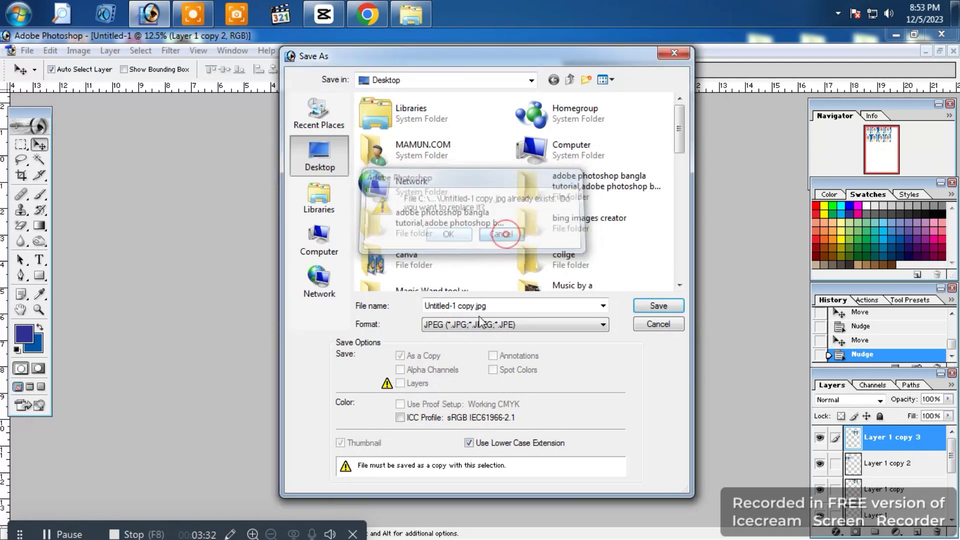
type("ss")
left_click(648, 311)
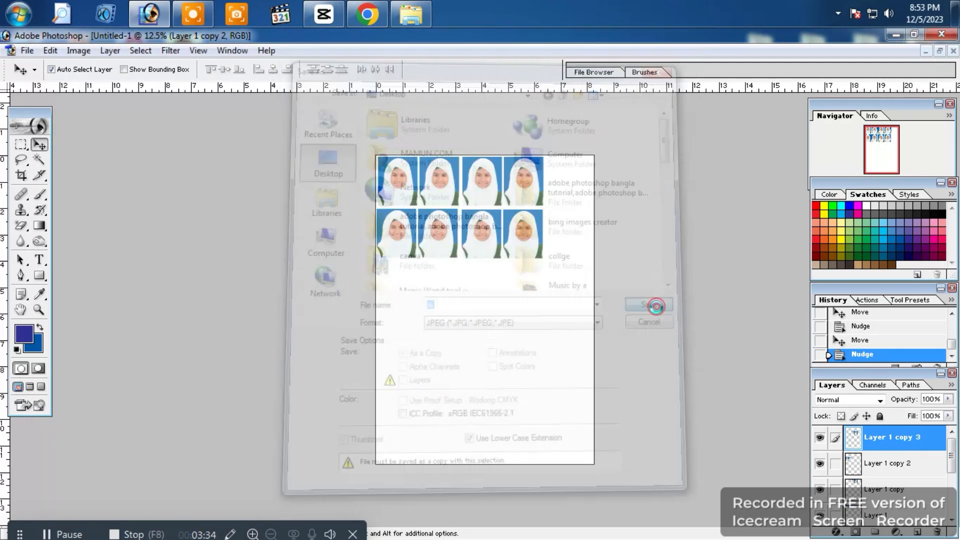
left_click(575, 167)
Set the print paper size to A4 210 x 297 mm in the page setup
left_click(27, 51)
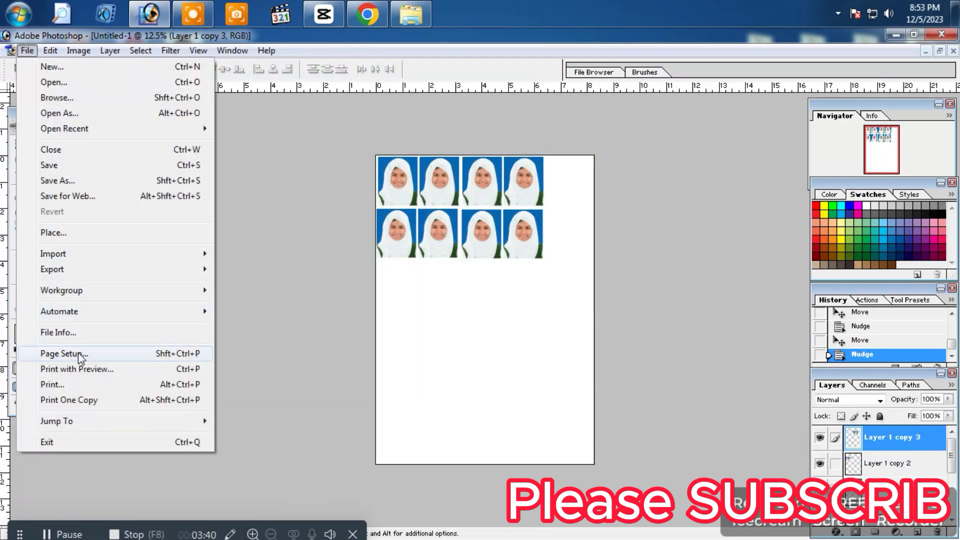
left_click(80, 353)
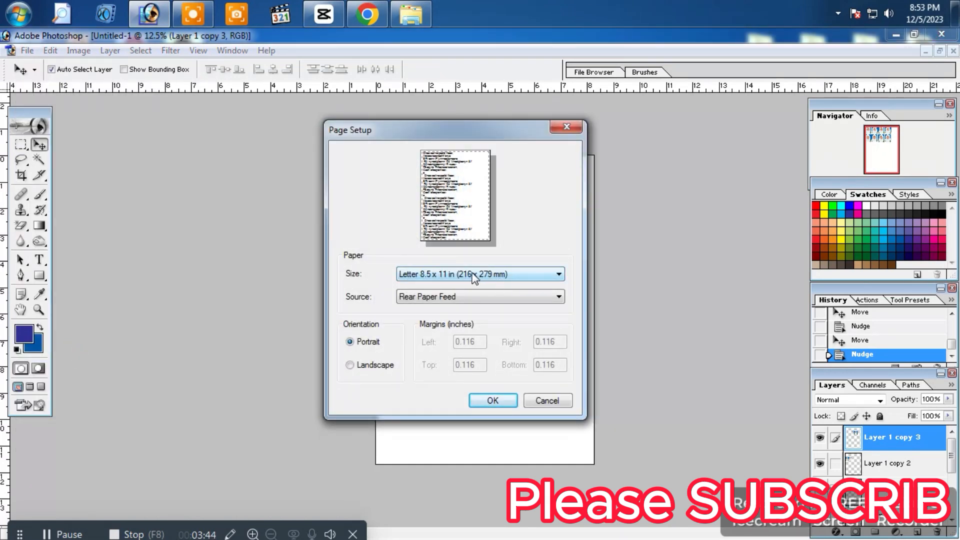
left_click(452, 275)
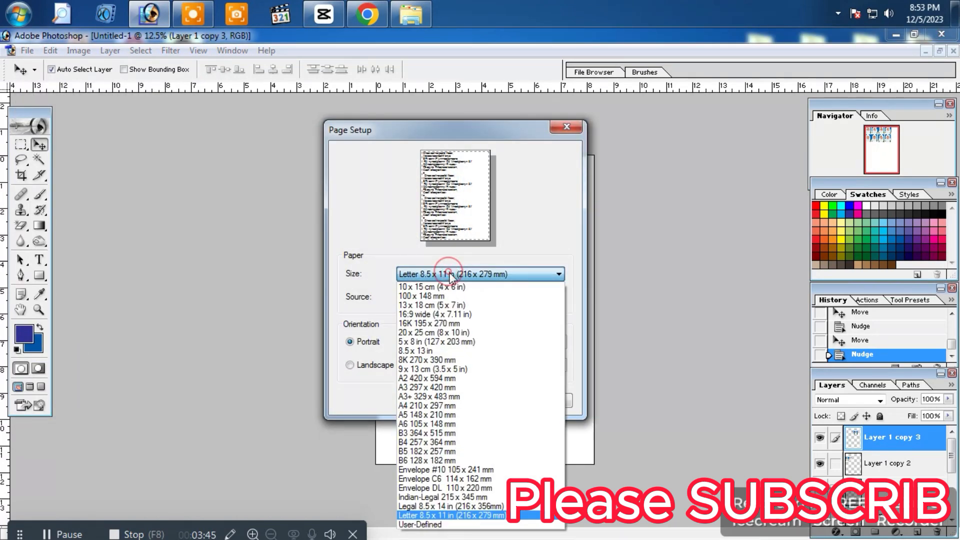
left_click(415, 406)
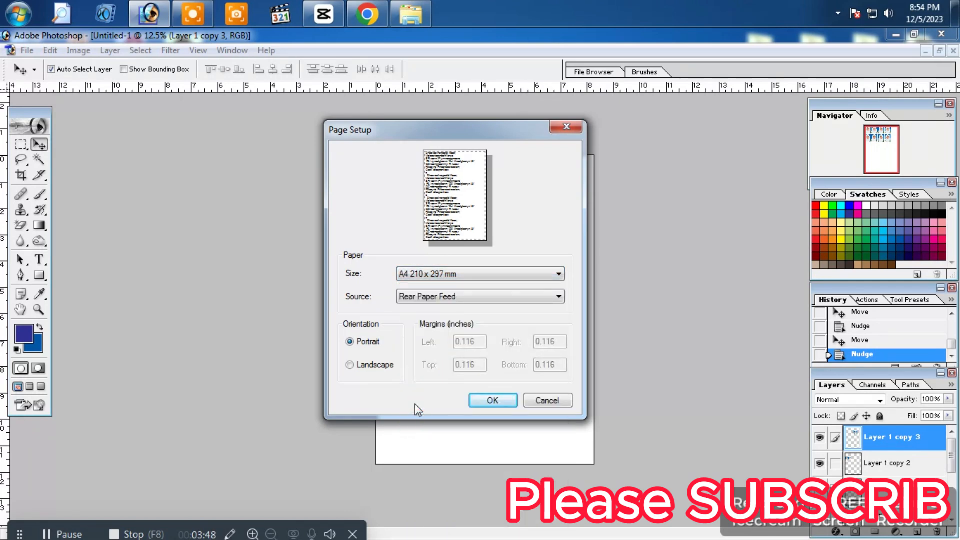
left_click(492, 401)
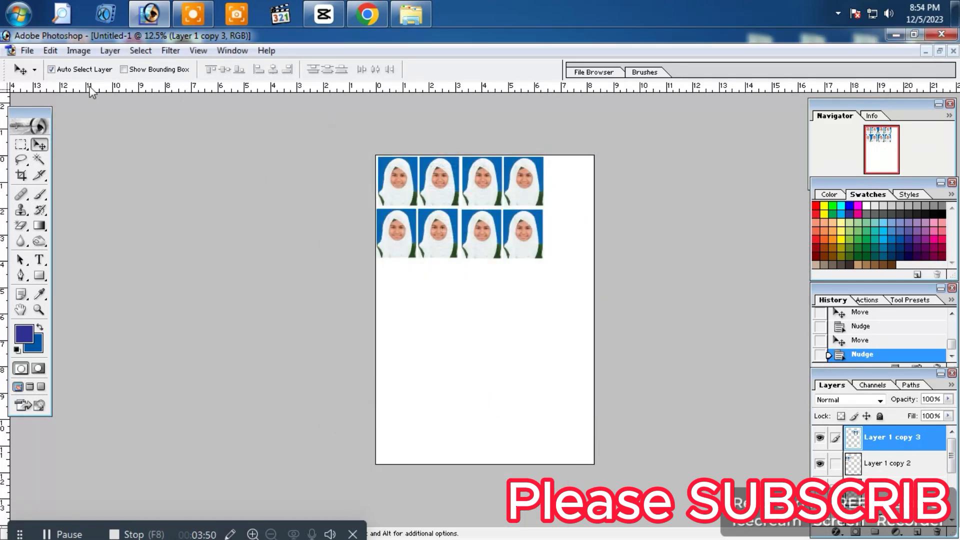
Start printing the photo sheet and set the EPSON L3110 Series document size to A4 210 x 297 mm
left_click(28, 50)
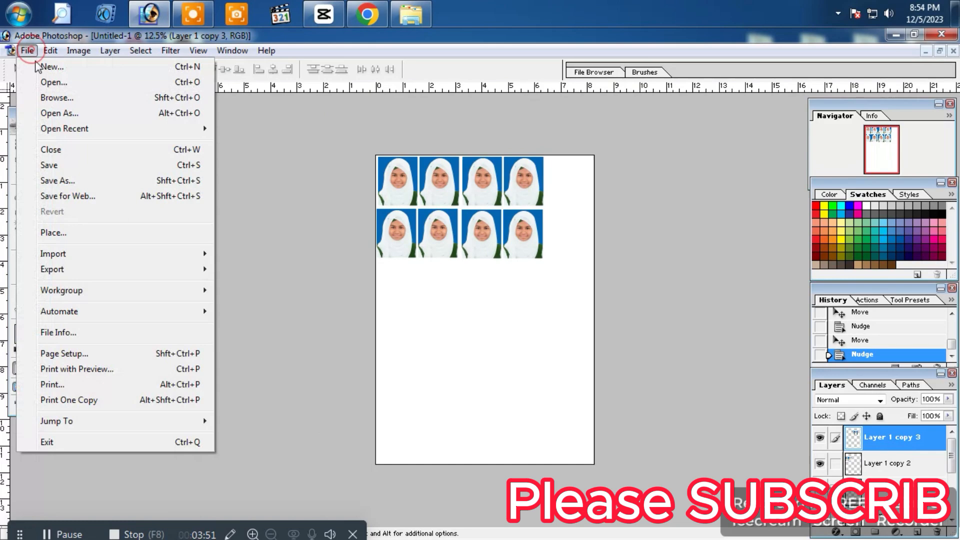
left_click(52, 385)
left_click(438, 234)
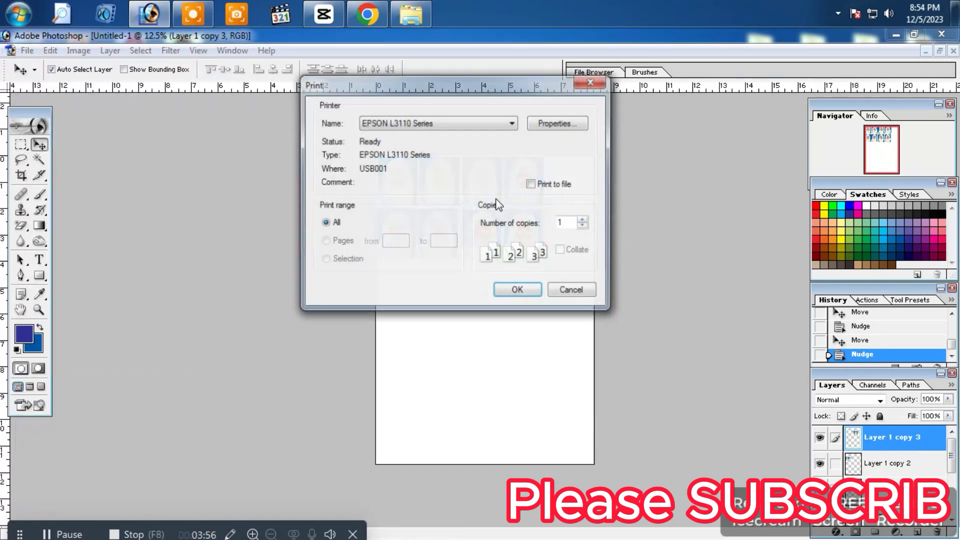
left_click(566, 125)
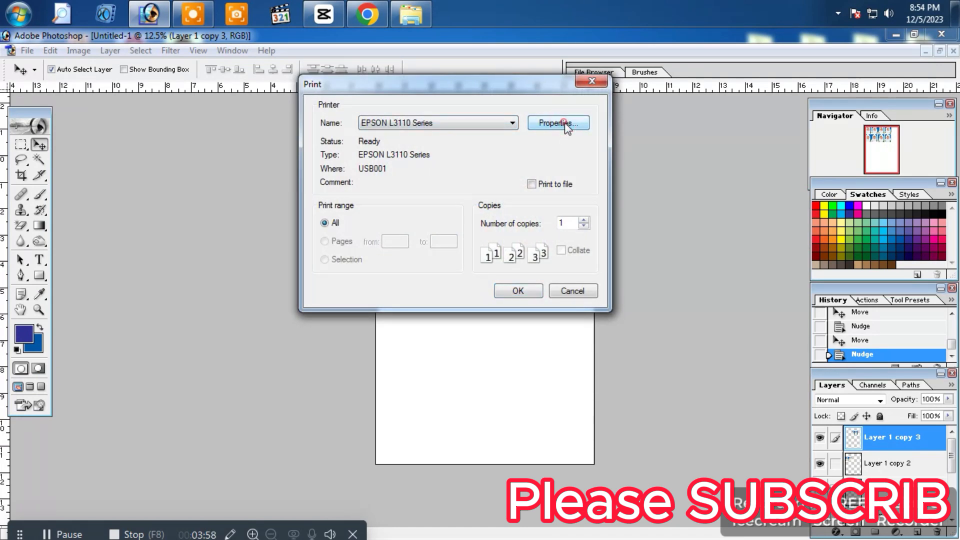
left_click(562, 167)
left_click(560, 165)
left_click(572, 168)
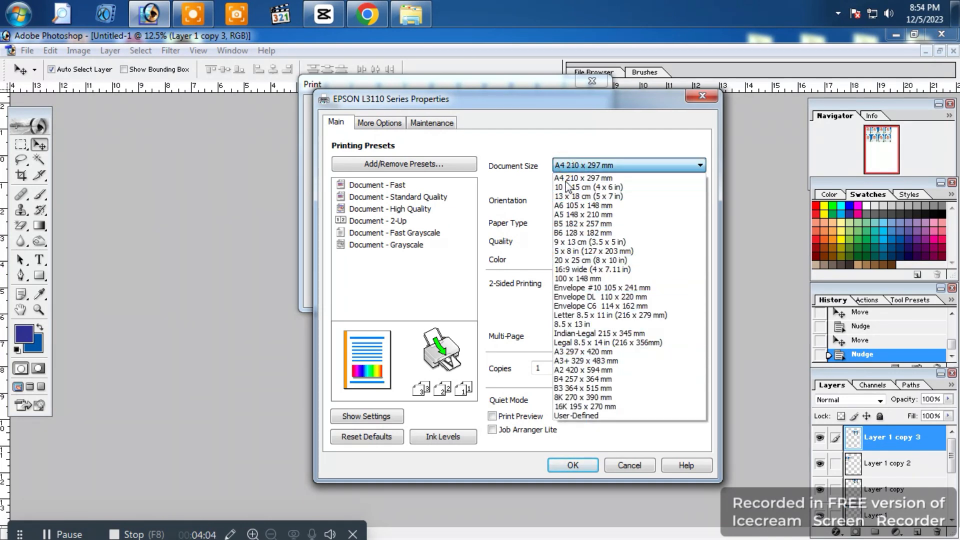
left_click(579, 178)
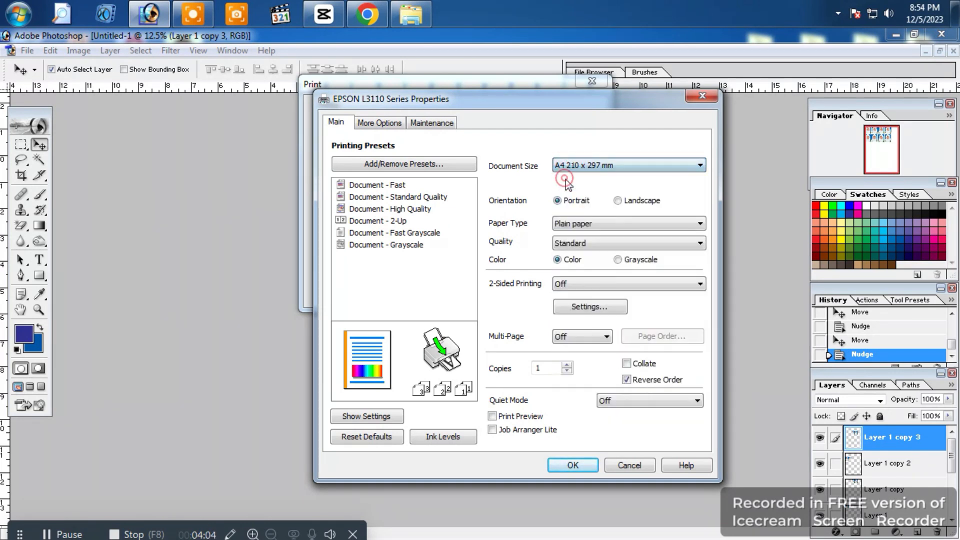
Set the printer's paper type to Epson Premium Glossy and quality to High, apply the properties, and close the print dialog without printing
left_click(581, 226)
left_click(582, 273)
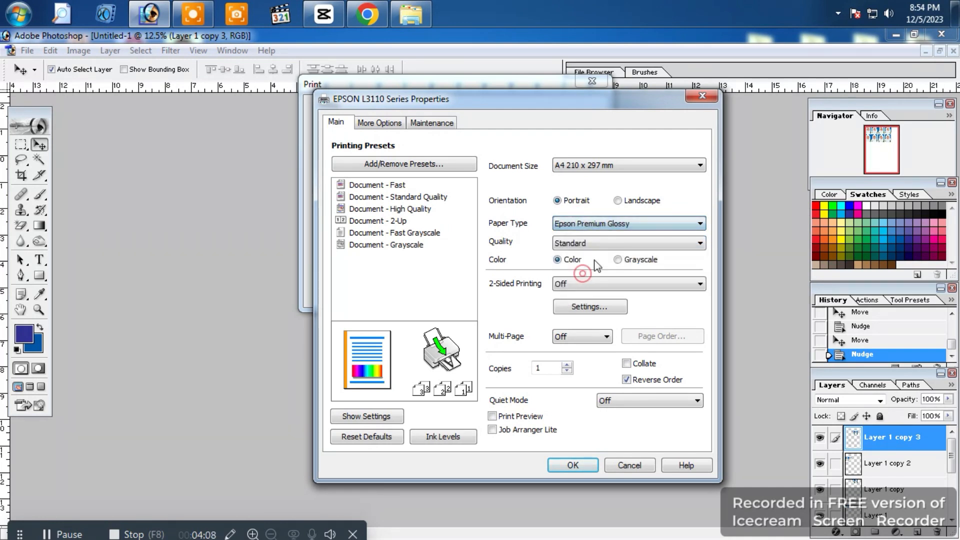
left_click(590, 243)
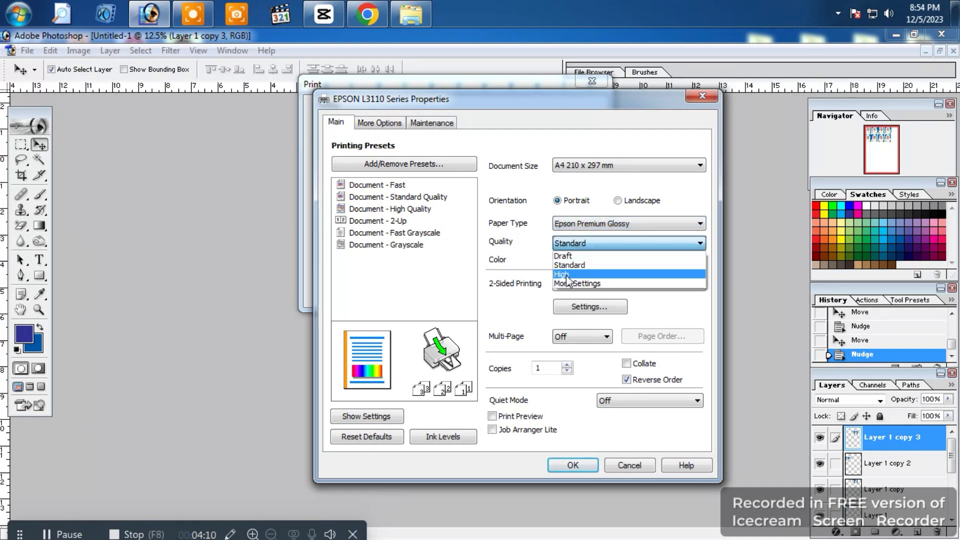
left_click(569, 275)
left_click(576, 244)
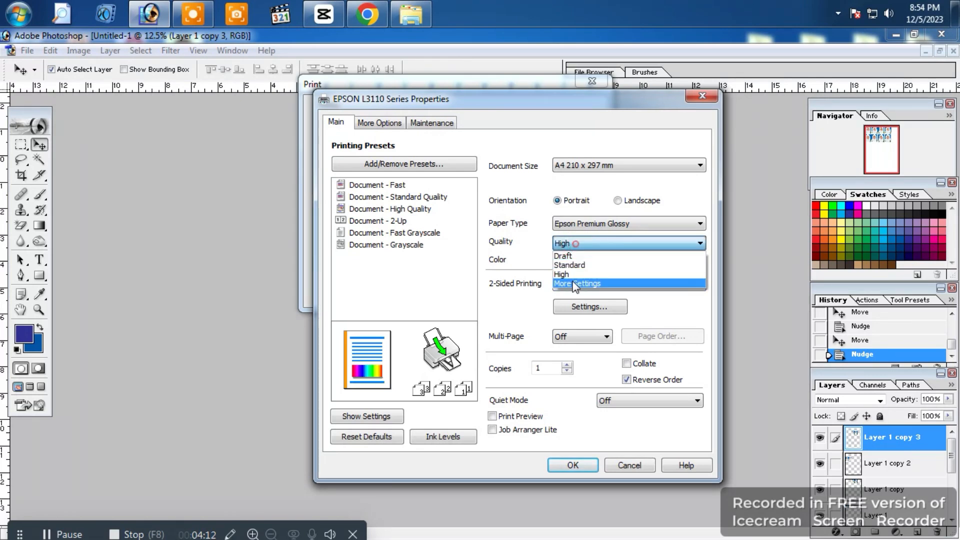
left_click(564, 273)
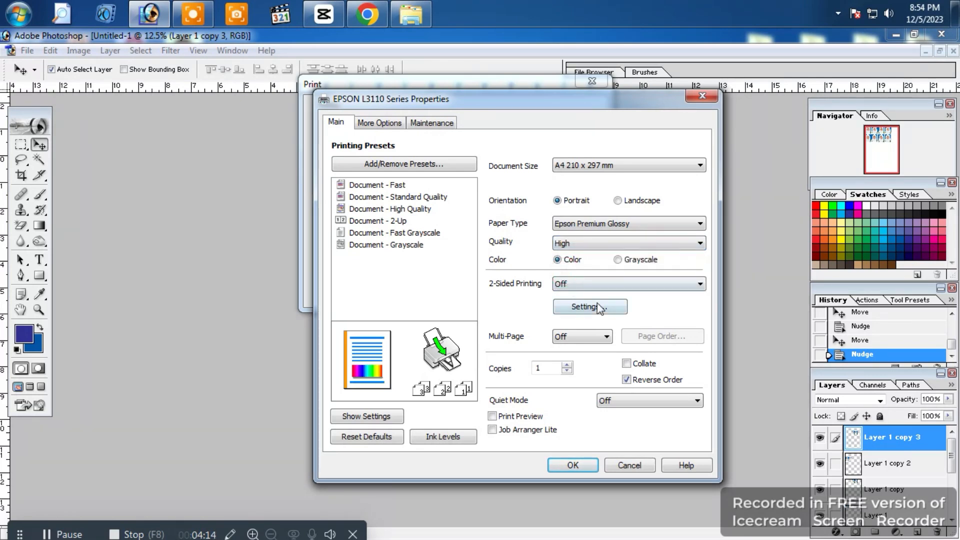
left_click(573, 464)
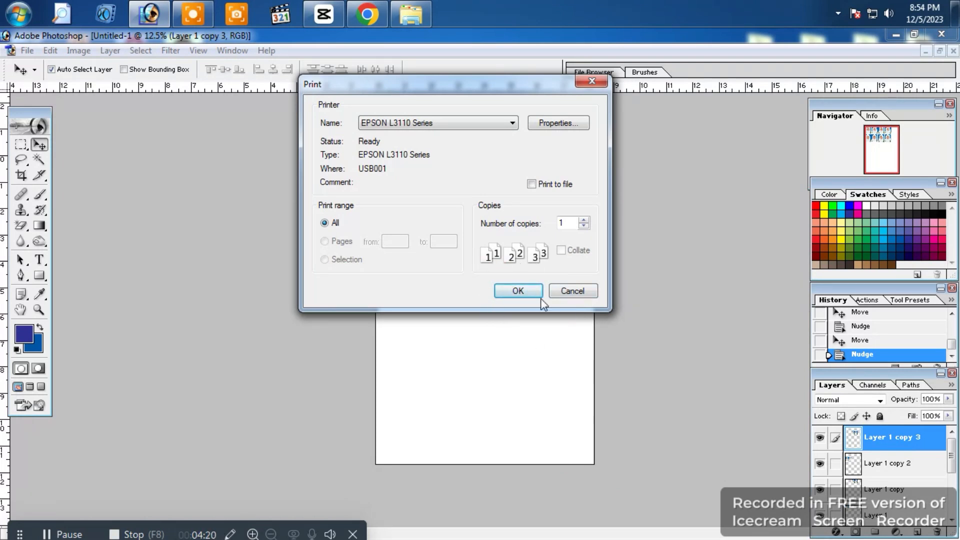
left_click(592, 81)
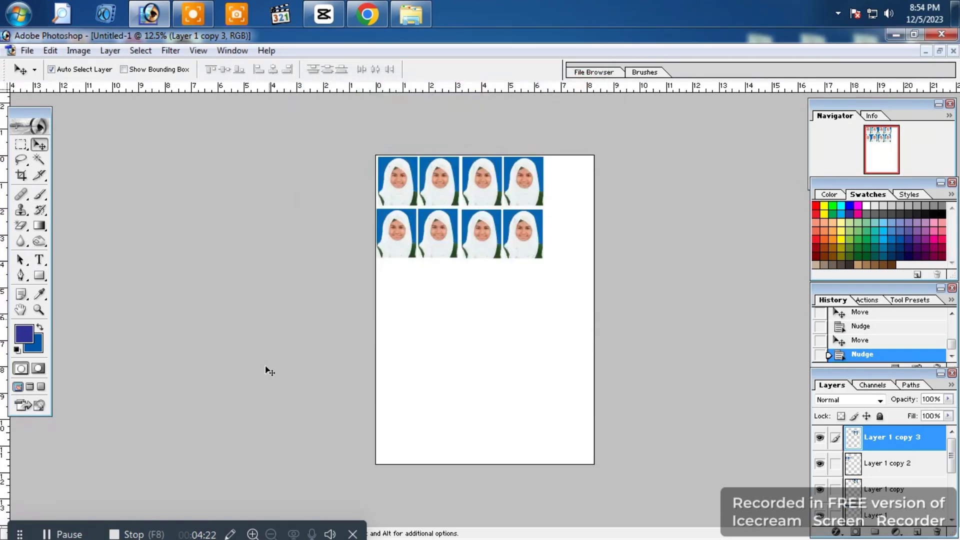